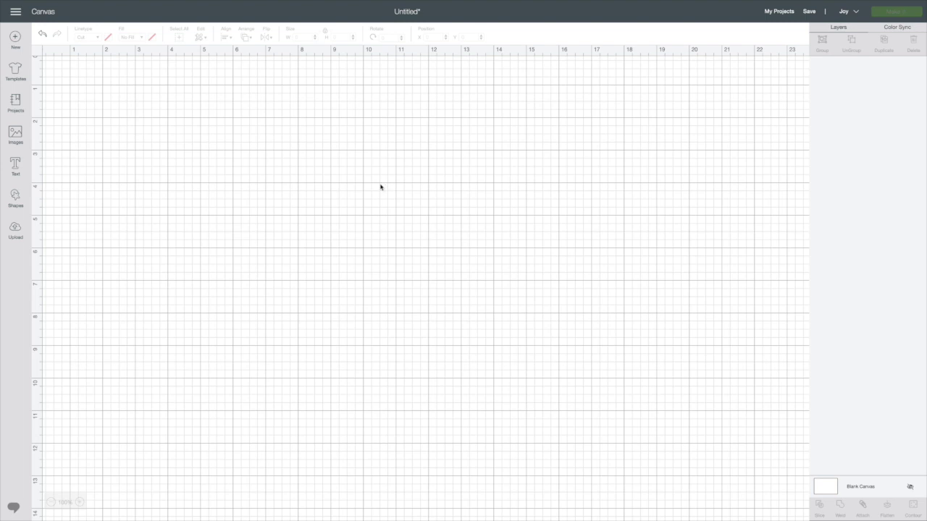
# - Add a 'Happy Birthday' text box and move it up near the top-left of the canvas
pyautogui.click(15, 165)
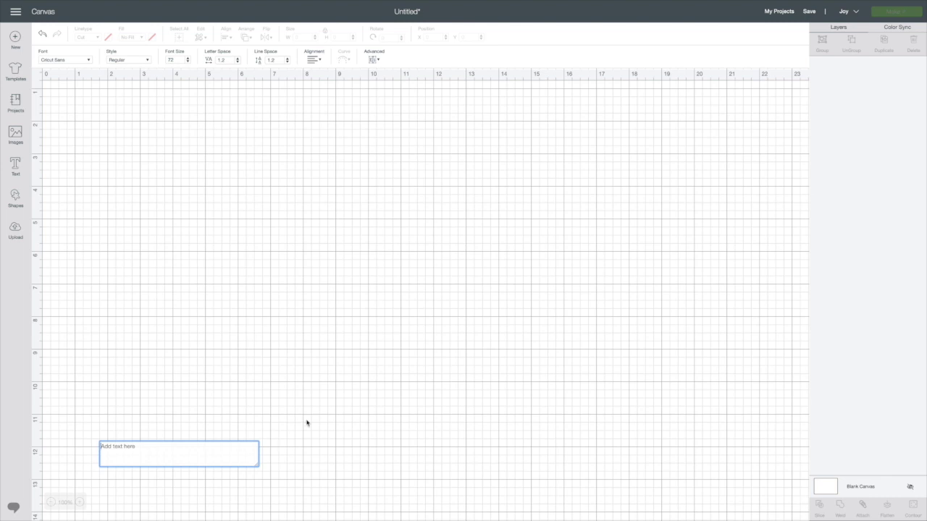
pyautogui.write('Hap')
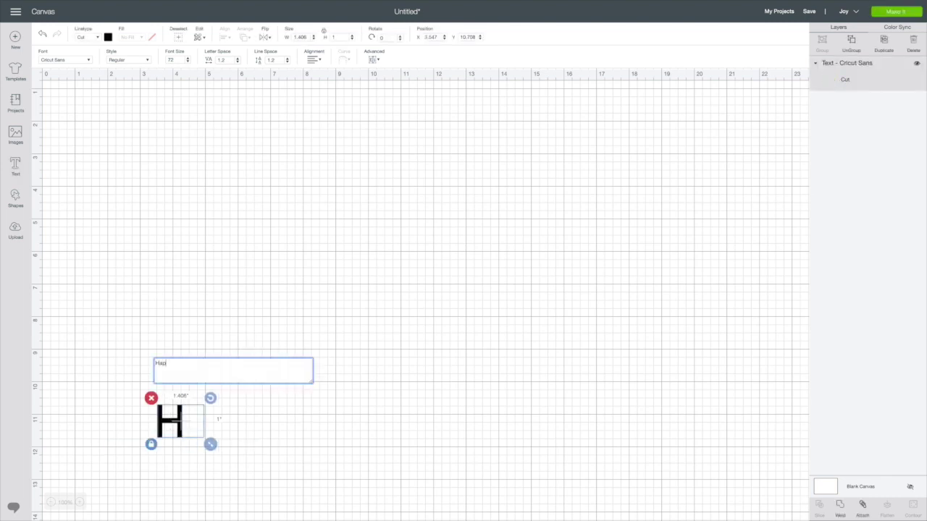
pyautogui.write('py Birthday')
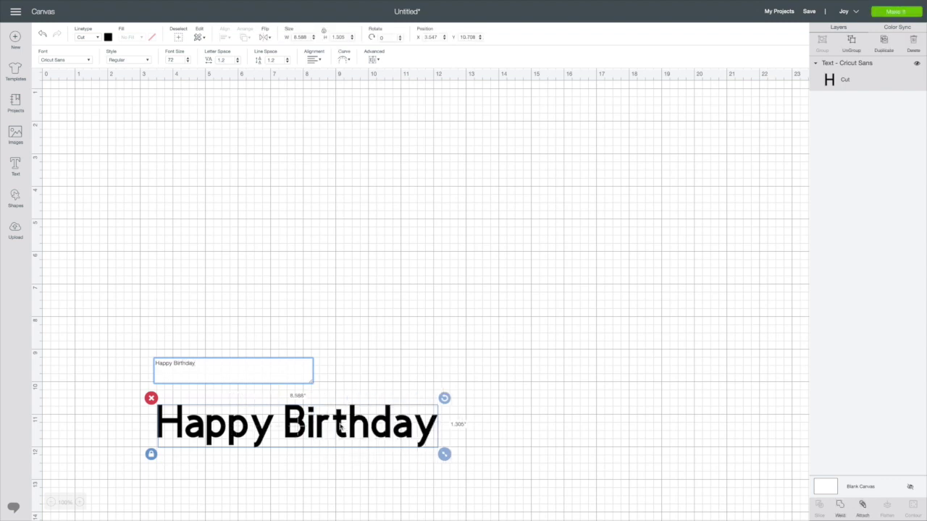
pyautogui.moveTo(339, 426); pyautogui.dragTo(344, 174)
pyautogui.click(555, 203)
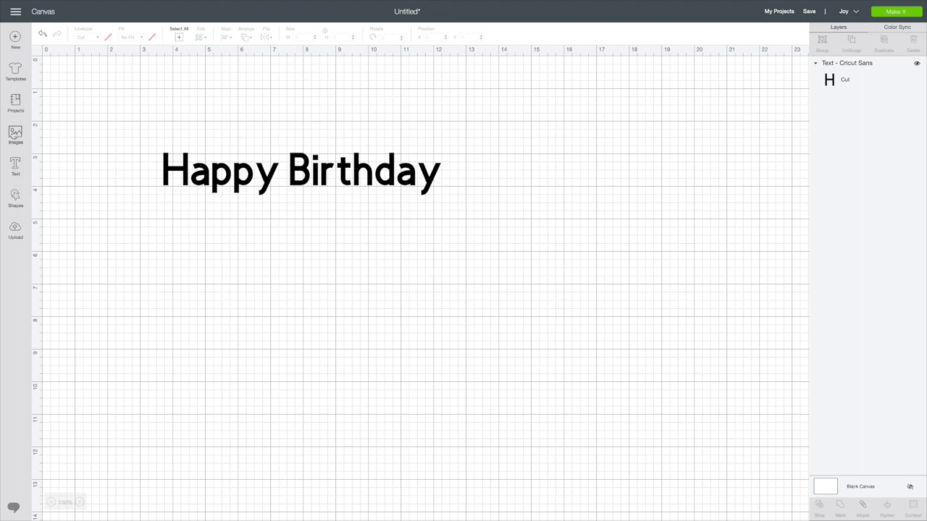
pyautogui.click(16, 201)
# - Add a square, unlock it and narrow it into a thin bar across the B of Birthday
pyautogui.click(52, 136)
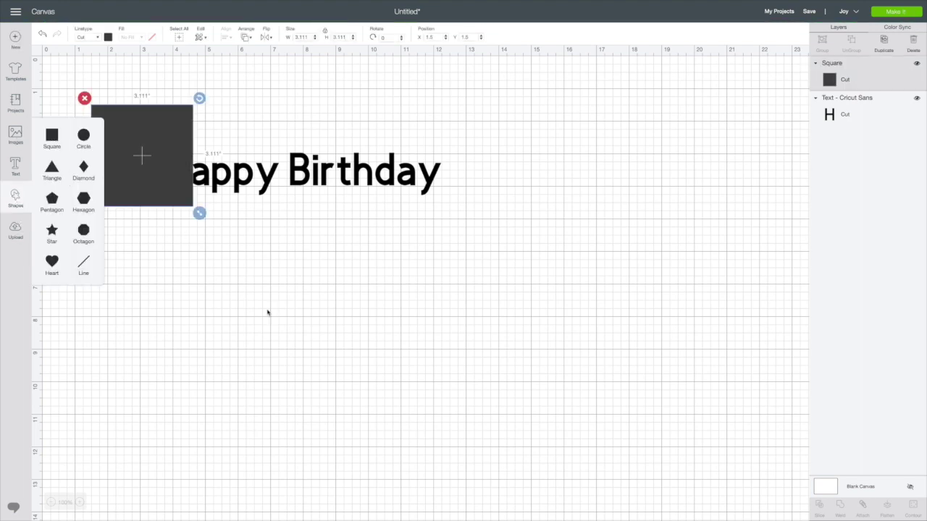
pyautogui.moveTo(138, 227); pyautogui.dragTo(531, 323)
pyautogui.click(489, 333)
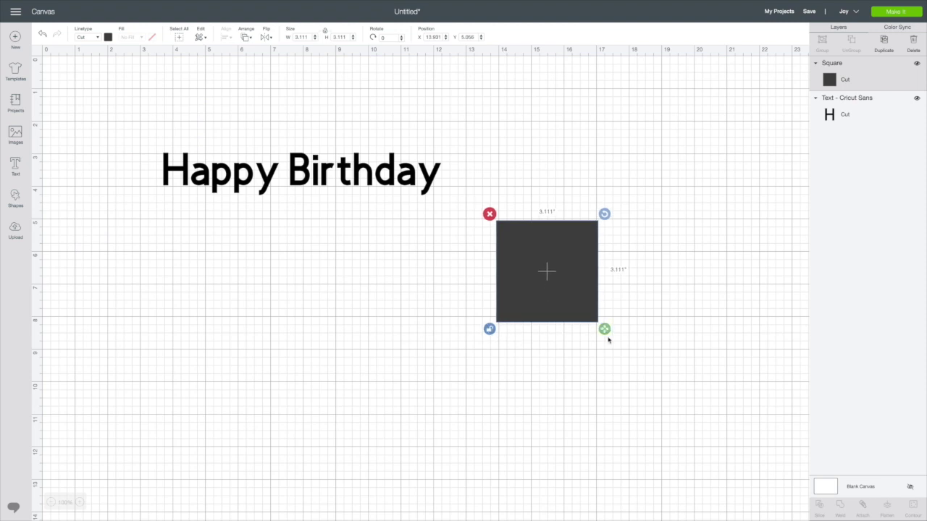
pyautogui.moveTo(606, 331); pyautogui.dragTo(508, 324)
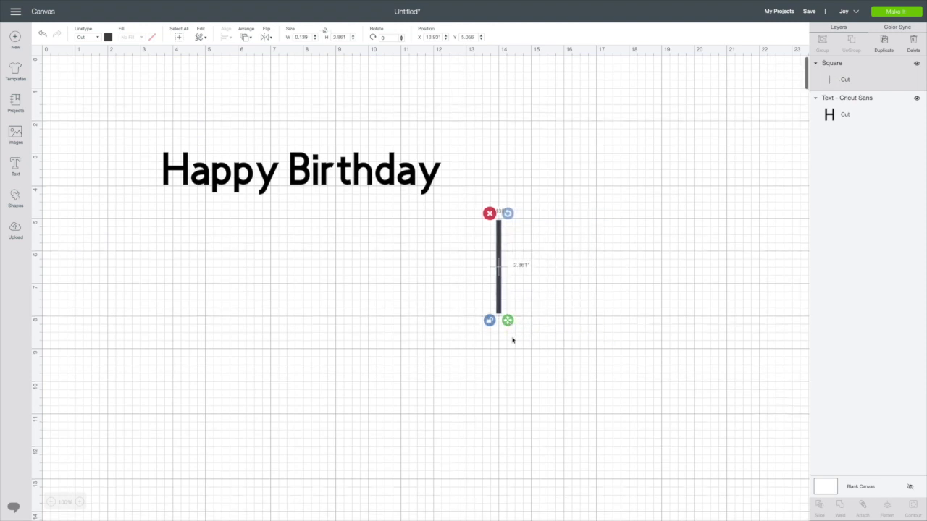
pyautogui.moveTo(501, 278); pyautogui.dragTo(297, 184)
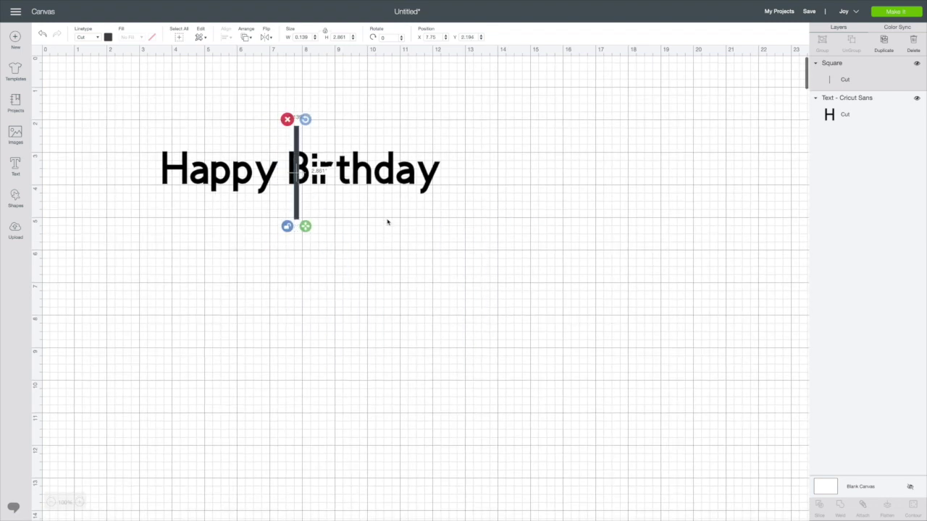
pyautogui.click(297, 110)
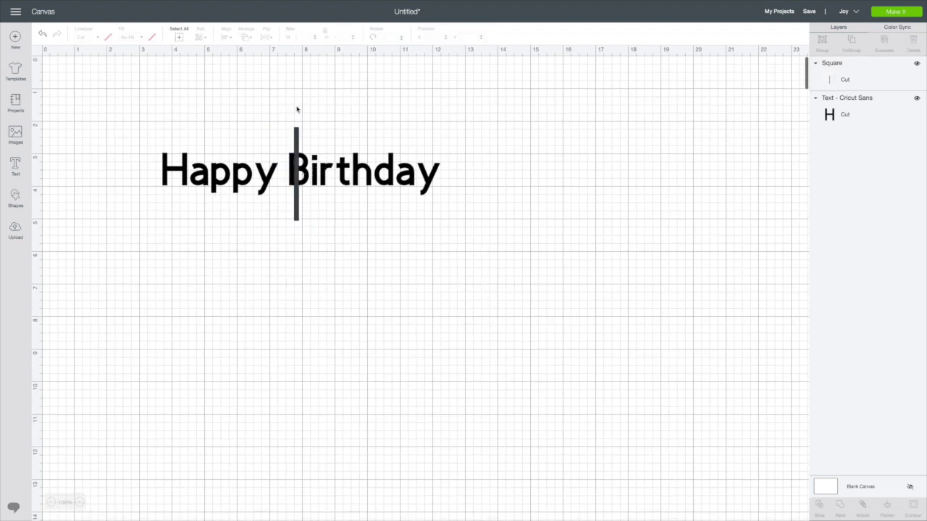
# - Ungroup the Happy Birthday text into separate letters and bring the bar to the front
pyautogui.rightClick(346, 168)
pyautogui.click(393, 190)
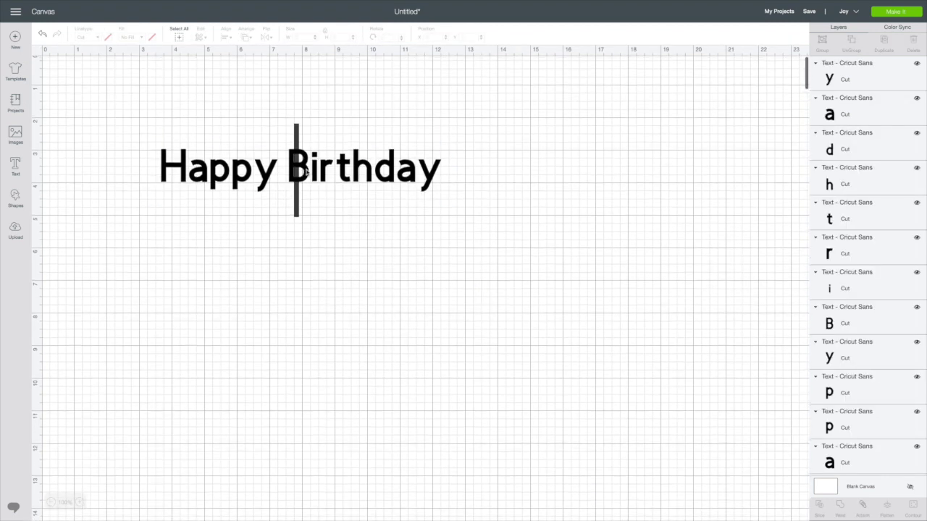
pyautogui.rightClick(301, 205)
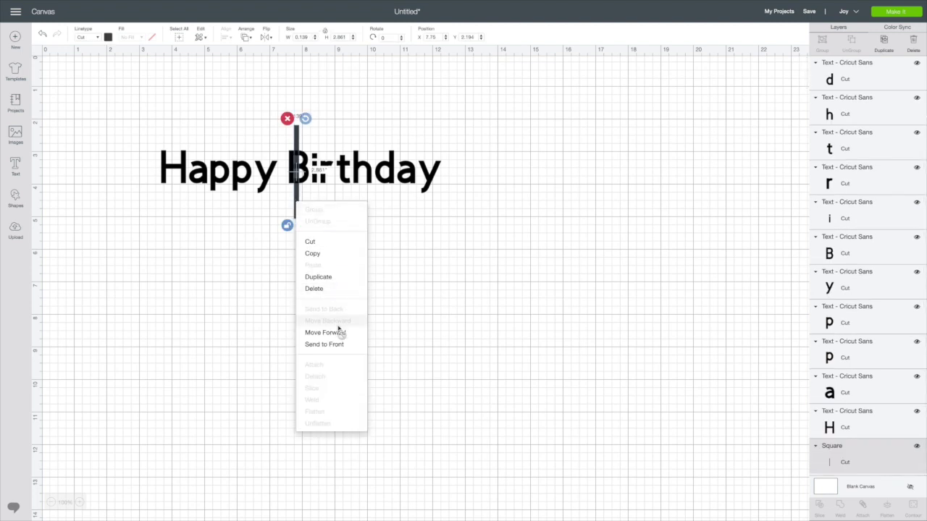
pyautogui.click(331, 344)
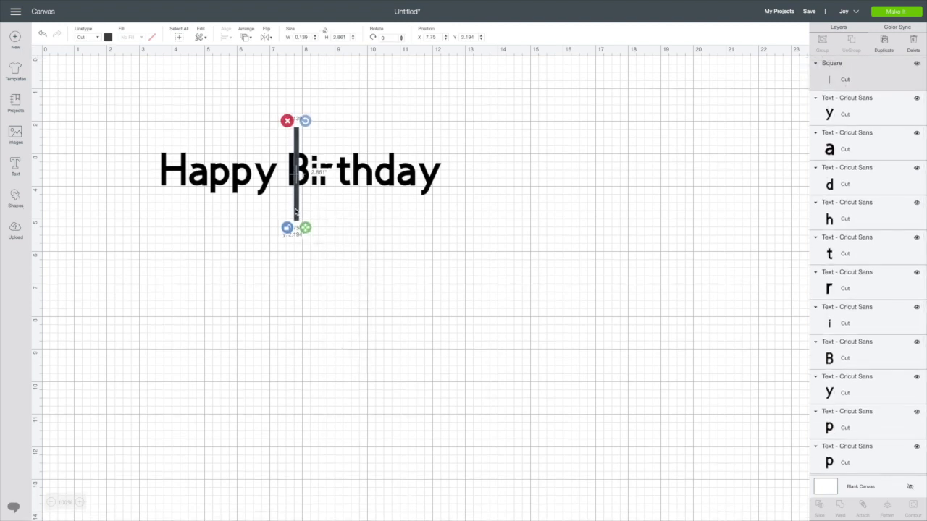
# - Select the bar with the B and slice the bar out of the B
pyautogui.click(331, 196)
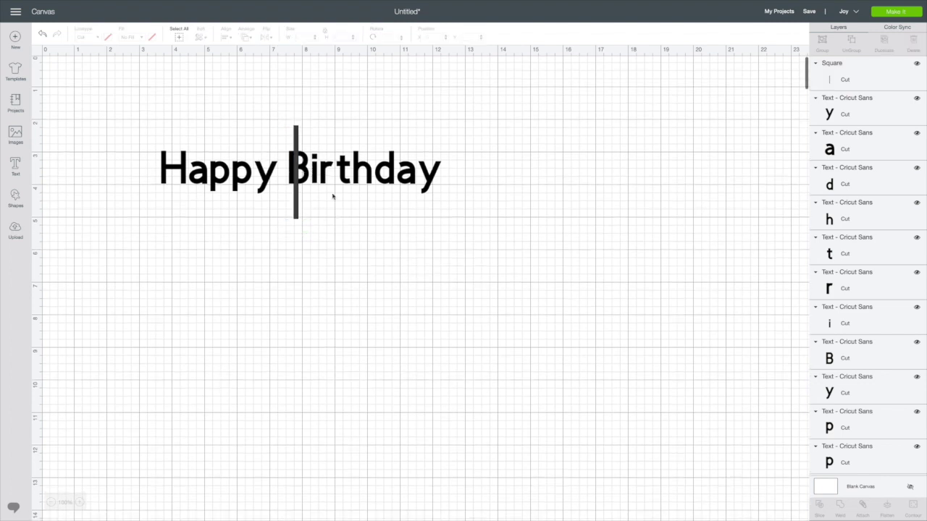
pyautogui.moveTo(286, 116); pyautogui.dragTo(308, 223)
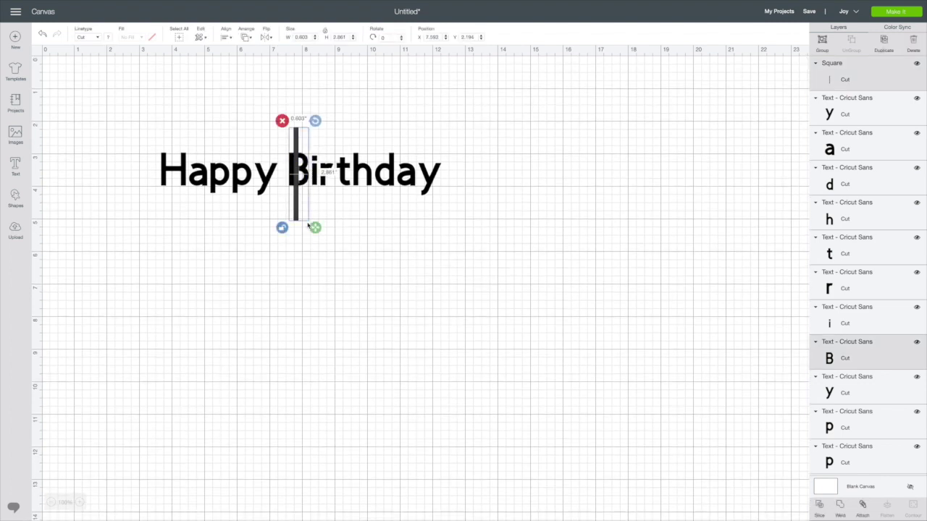
pyautogui.rightClick(296, 166)
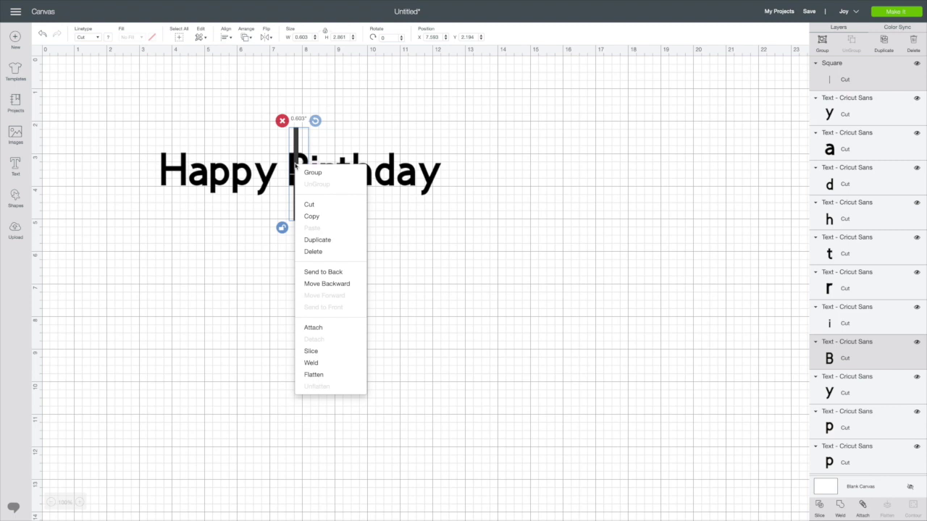
pyautogui.click(348, 354)
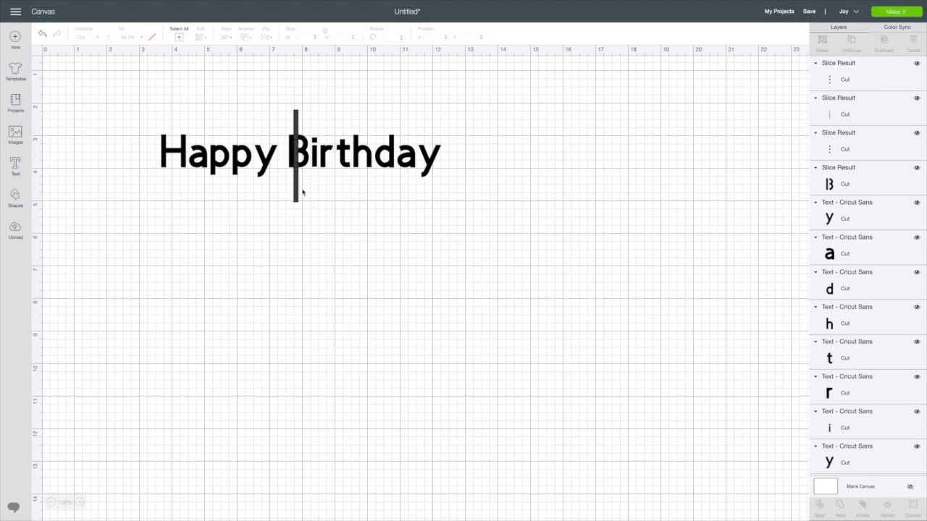
# - Pull the leftover bar pieces below the text and delete them
pyautogui.moveTo(296, 163); pyautogui.dragTo(302, 254)
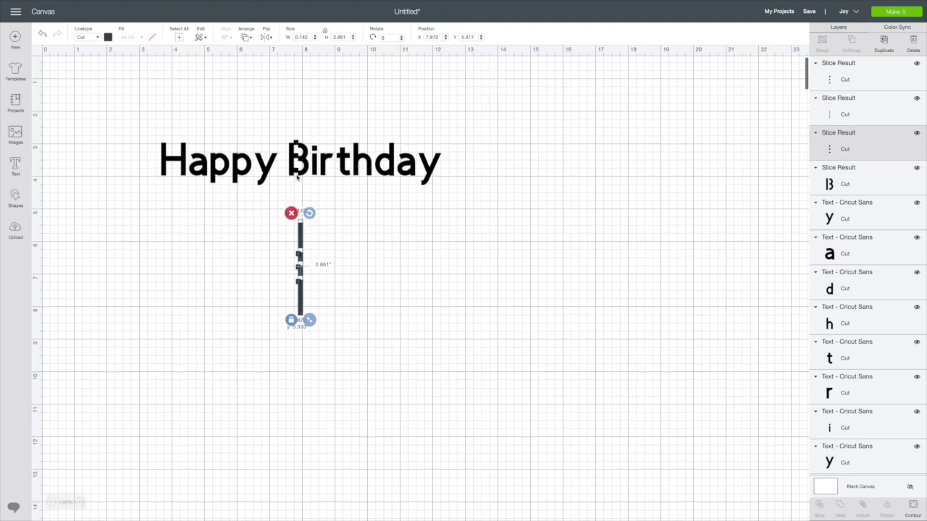
pyautogui.click(298, 277)
pyautogui.moveTo(297, 277); pyautogui.dragTo(301, 295)
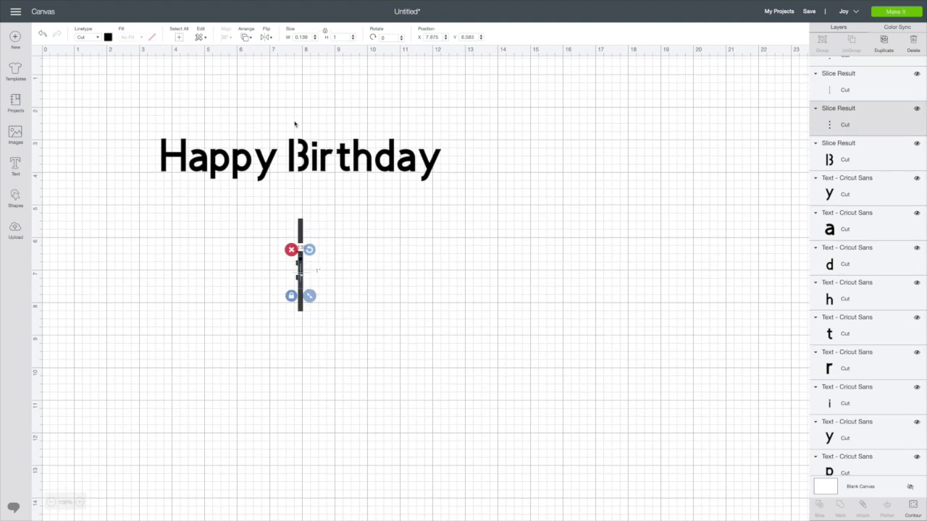
pyautogui.moveTo(282, 207); pyautogui.dragTo(321, 368)
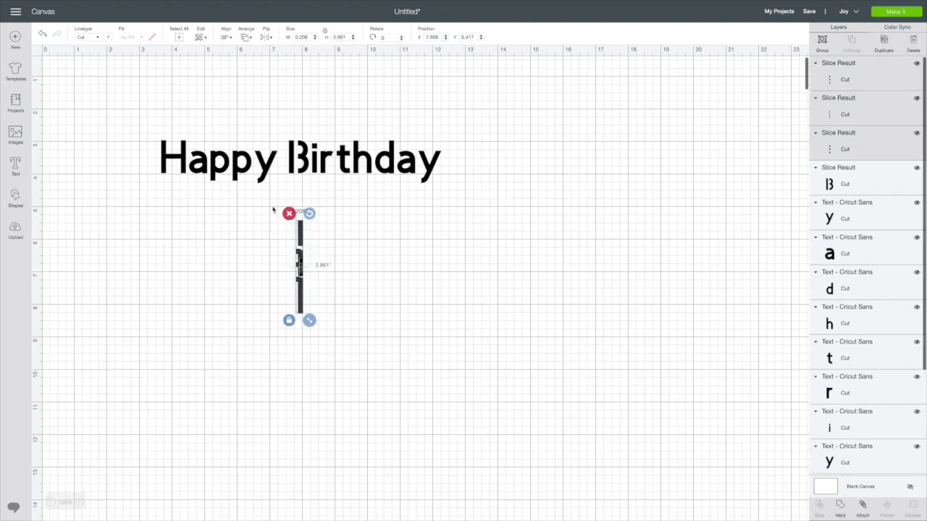
pyautogui.press('Delete')
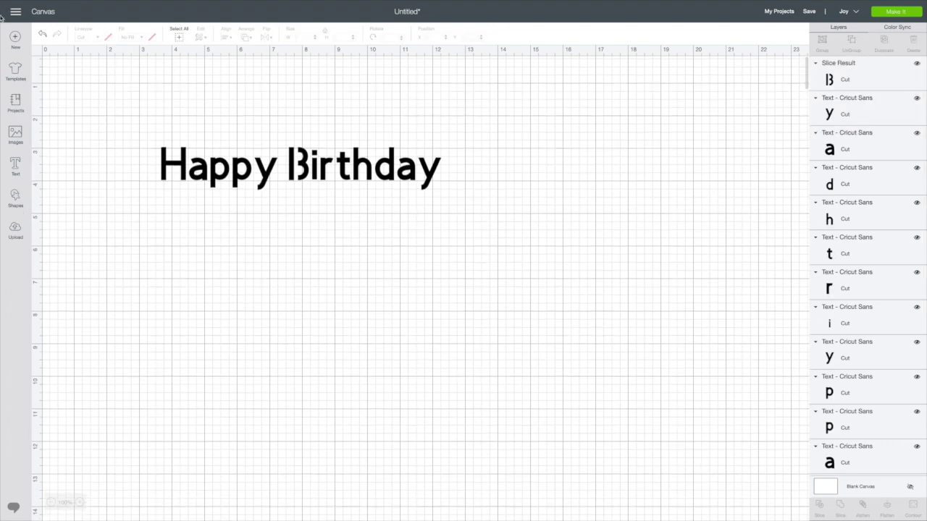
pyautogui.click(15, 196)
# - Add another square and narrow it into a thin bar across the first p of Happy
pyautogui.click(52, 137)
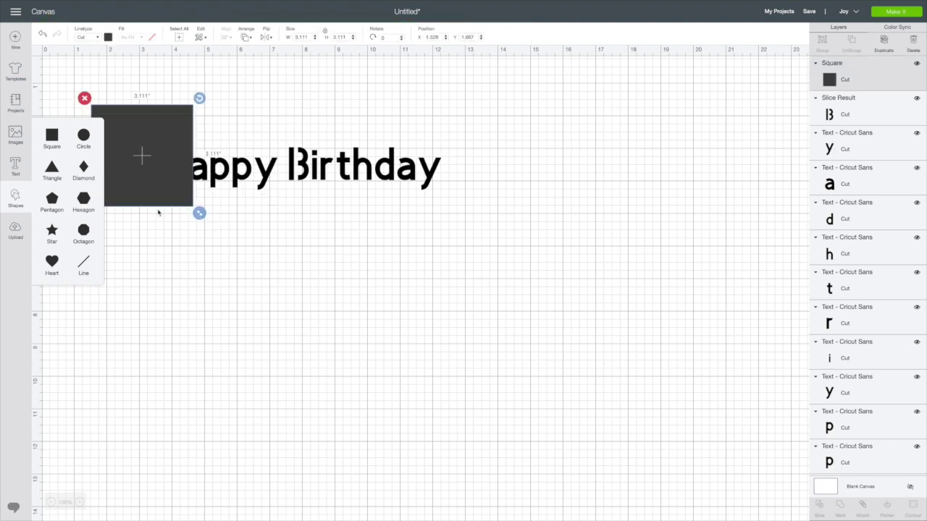
pyautogui.click(158, 212)
pyautogui.click(141, 188)
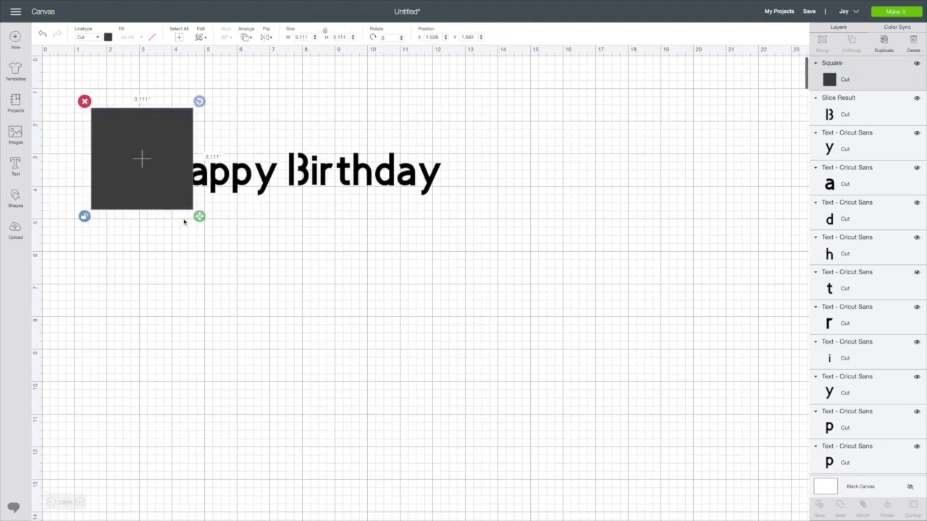
pyautogui.moveTo(200, 216); pyautogui.dragTo(101, 210)
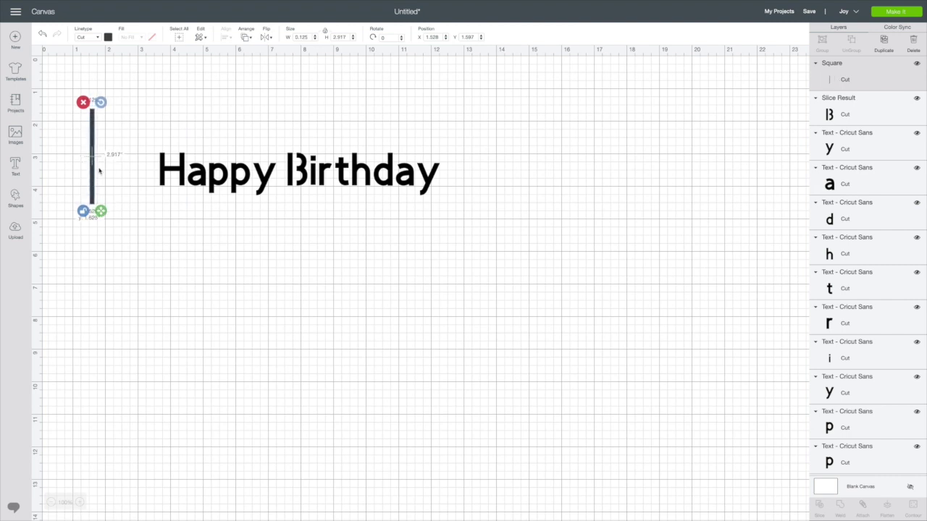
pyautogui.moveTo(99, 171); pyautogui.dragTo(215, 189)
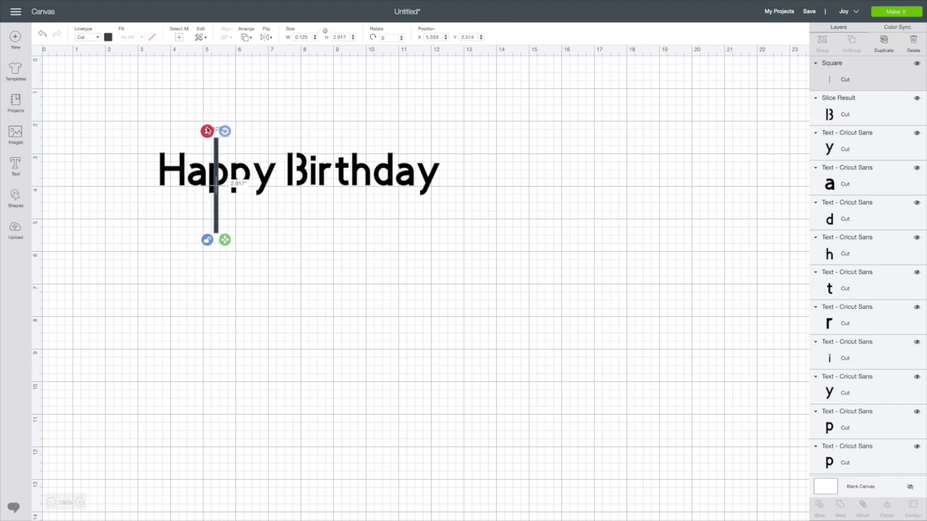
pyautogui.click(263, 120)
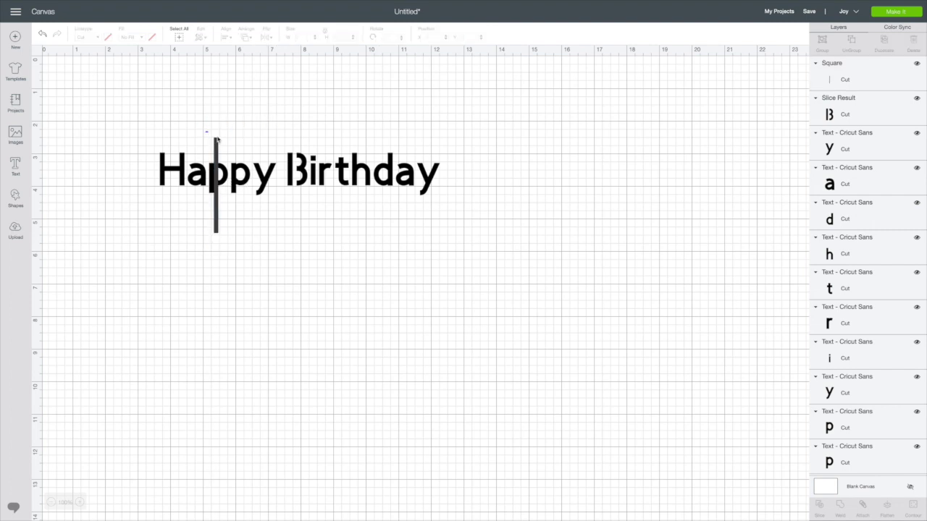
# - Slice the bar through the first p, then move the leftover scraps aside and delete them
pyautogui.moveTo(215, 138); pyautogui.dragTo(221, 224)
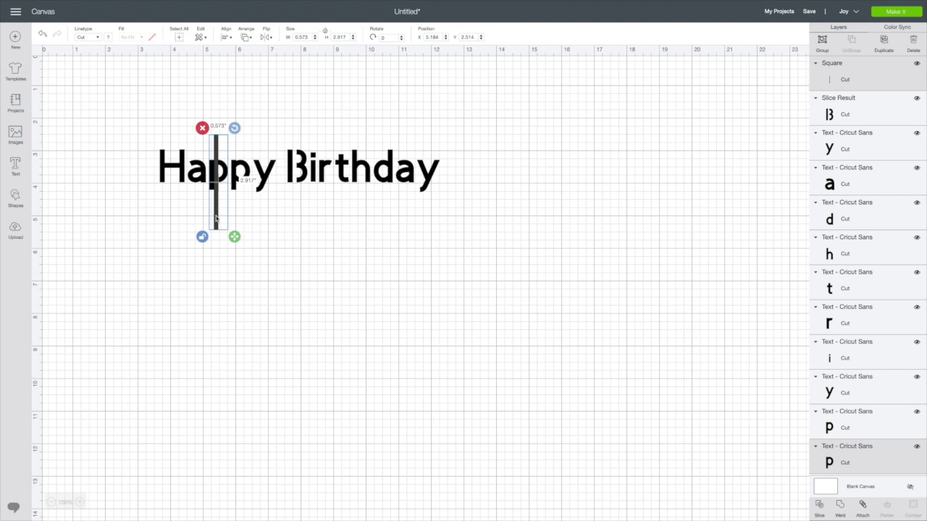
pyautogui.rightClick(216, 218)
pyautogui.click(249, 403)
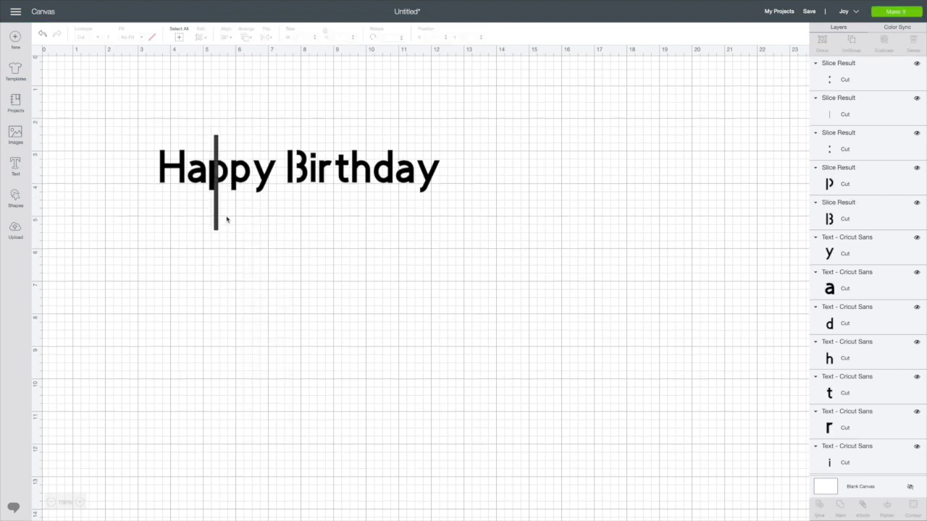
pyautogui.click(217, 179)
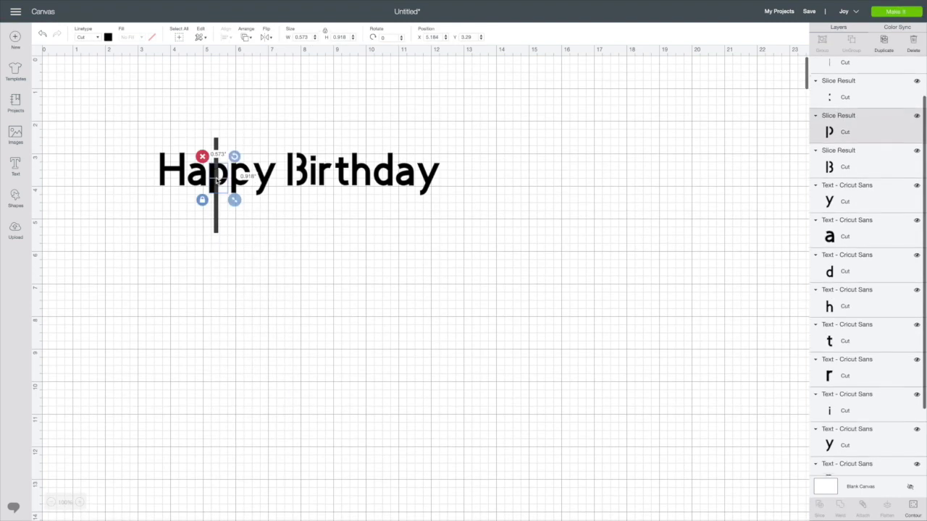
pyautogui.moveTo(216, 218); pyautogui.dragTo(413, 311)
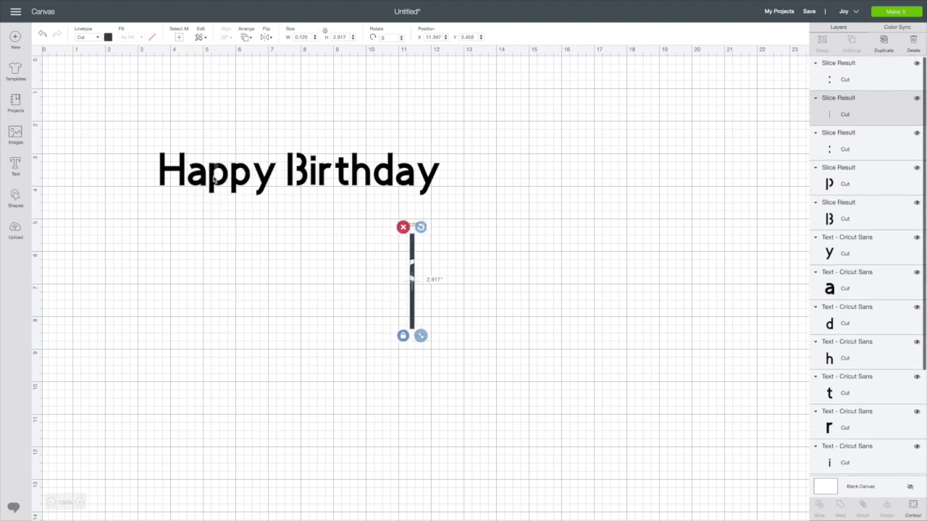
pyautogui.click(231, 242)
pyautogui.moveTo(232, 243); pyautogui.dragTo(350, 259)
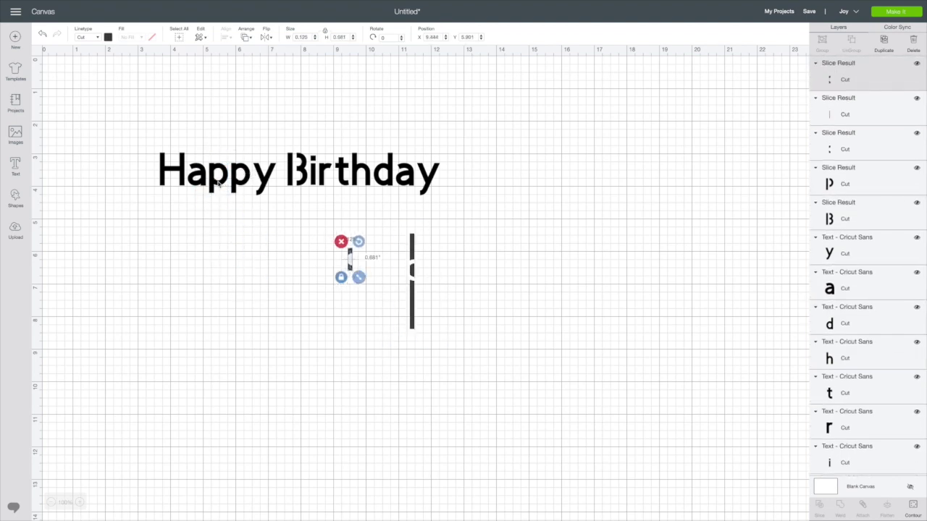
pyautogui.click(215, 184)
pyautogui.moveTo(216, 184); pyautogui.dragTo(454, 350)
pyautogui.press('Delete')
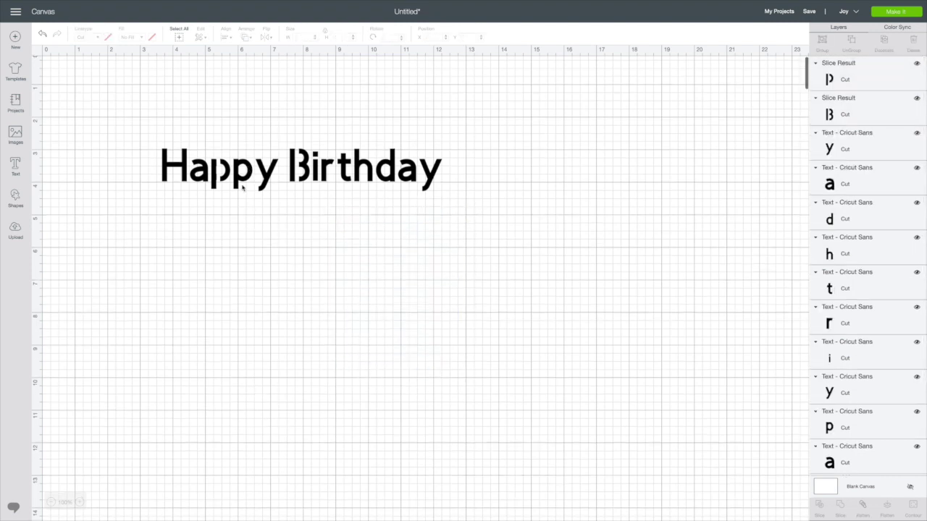
# - Replace the solid second p of Happy with a duplicate of the gapped p
pyautogui.click(243, 183)
pyautogui.press('Delete')
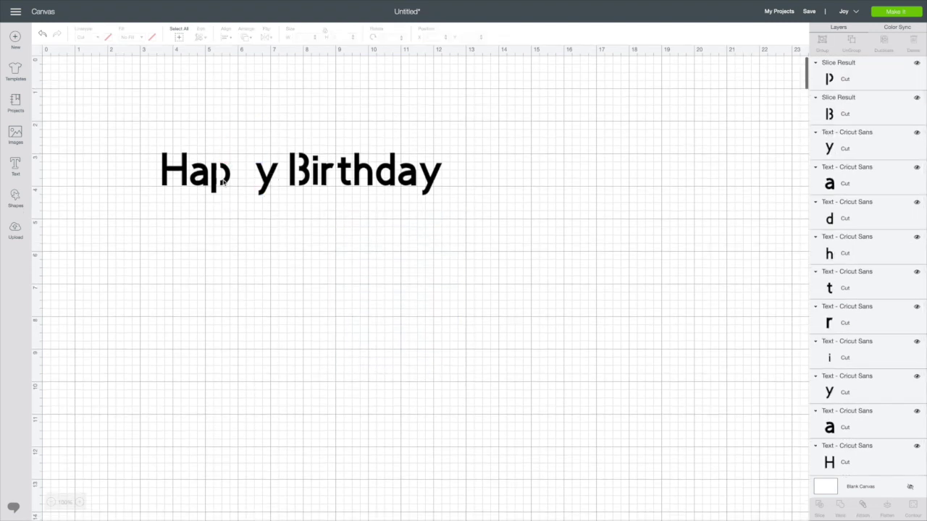
pyautogui.click(223, 182)
pyautogui.rightClick(225, 183)
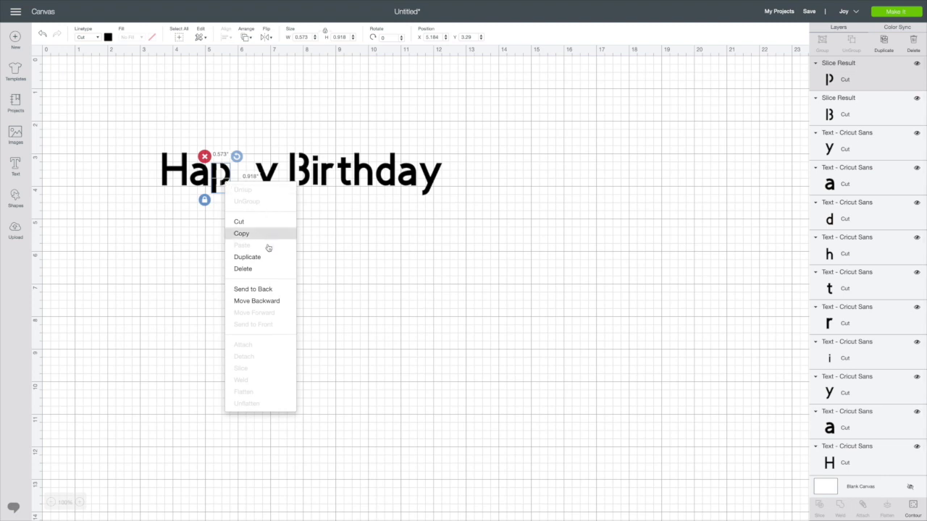
pyautogui.click(268, 256)
pyautogui.moveTo(237, 190); pyautogui.dragTo(244, 171)
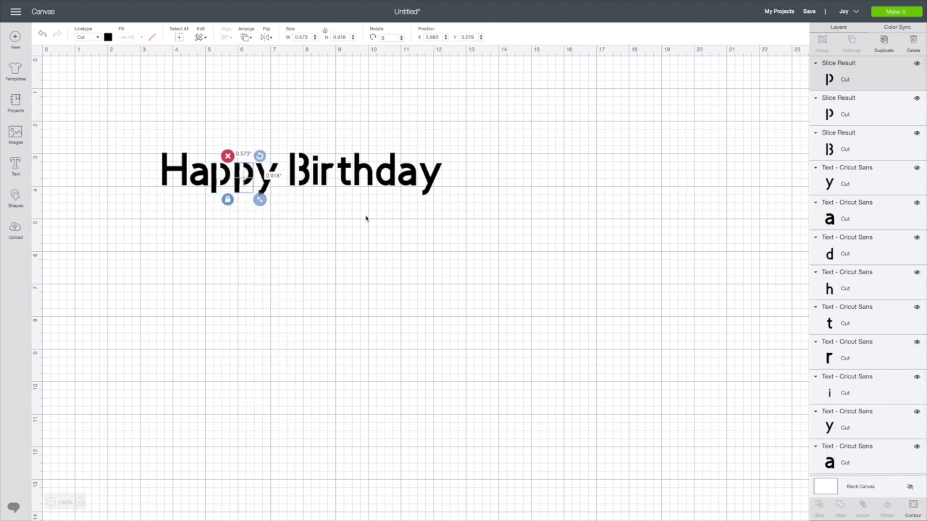
pyautogui.click(485, 243)
# - Delete the solid d and replace it with a gapped p copy flipped vertically and horizontally
pyautogui.click(394, 185)
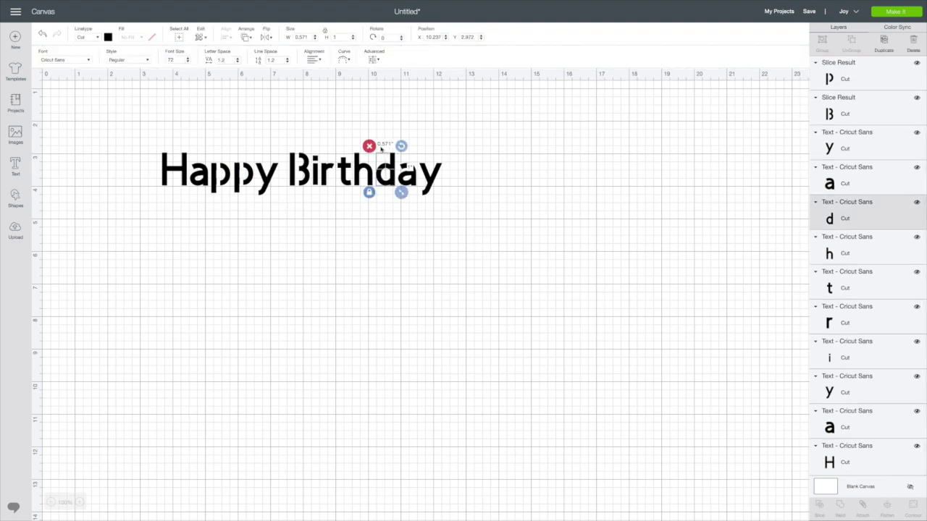
pyautogui.click(370, 146)
pyautogui.click(244, 182)
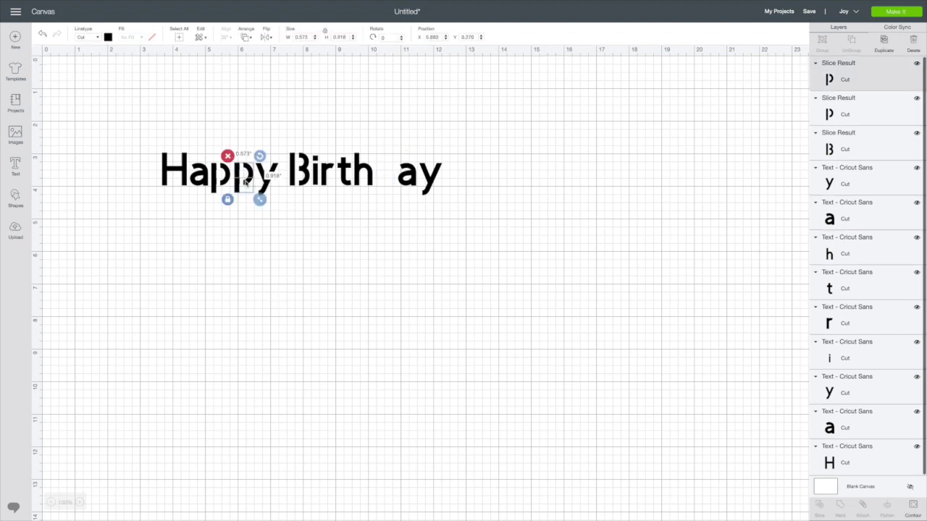
pyautogui.rightClick(246, 183)
pyautogui.click(286, 259)
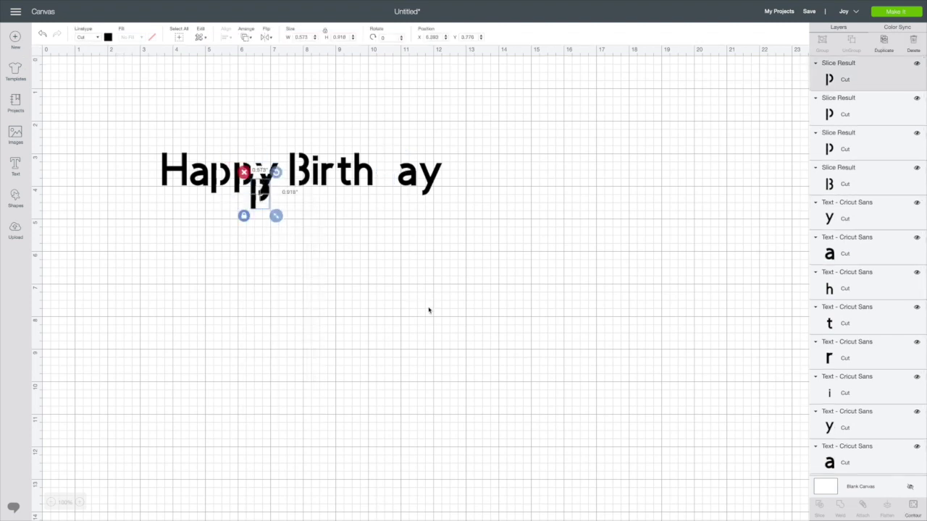
pyautogui.click(266, 37)
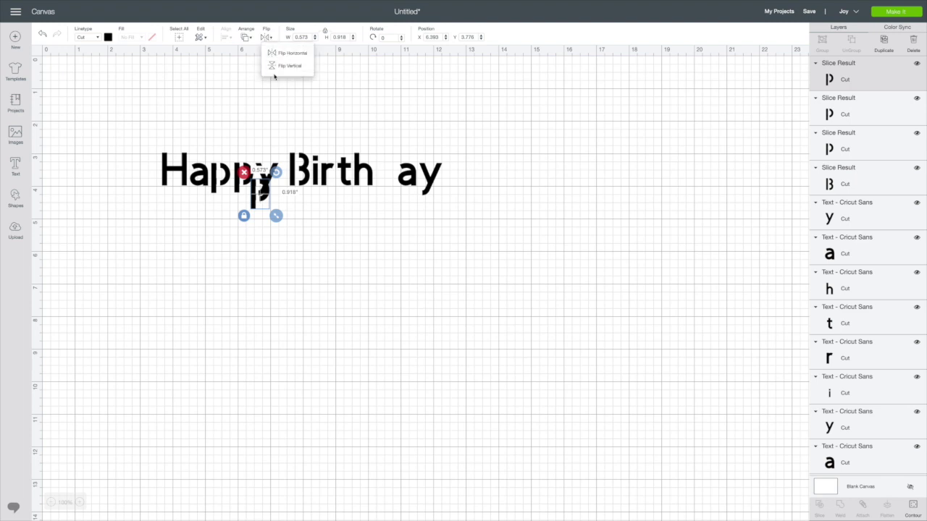
pyautogui.click(282, 71)
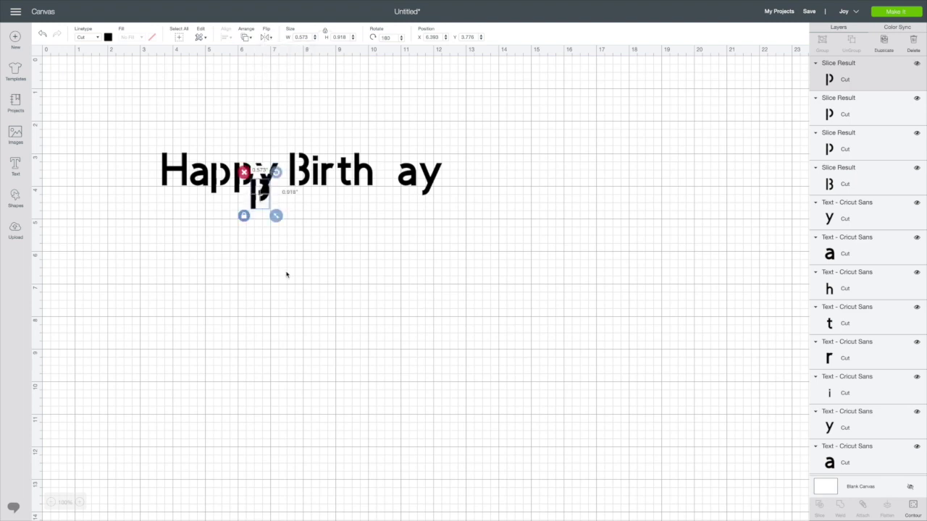
pyautogui.click(266, 37)
pyautogui.click(279, 54)
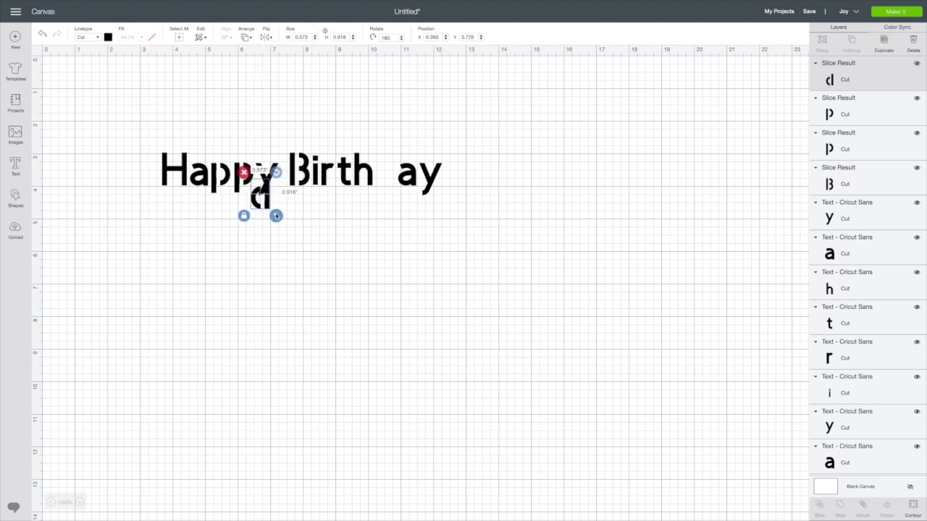
pyautogui.moveTo(268, 211); pyautogui.dragTo(393, 185)
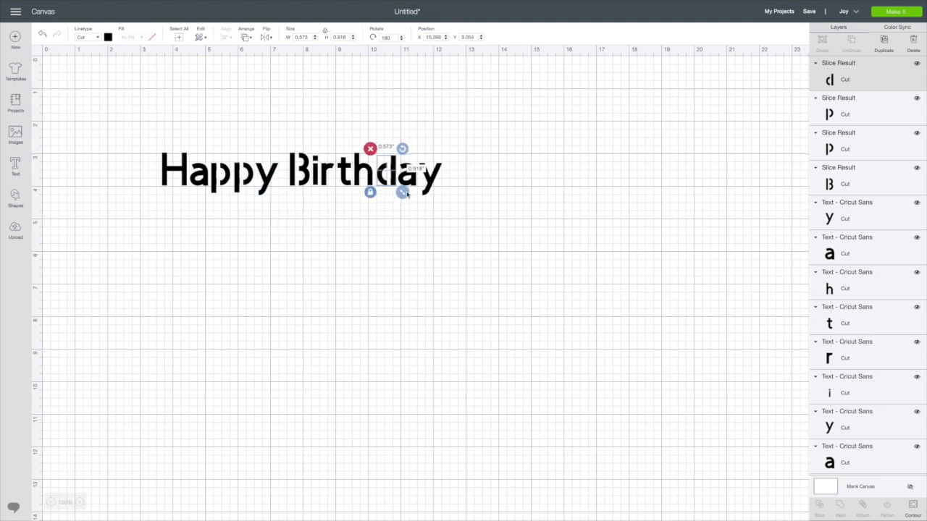
pyautogui.click(499, 194)
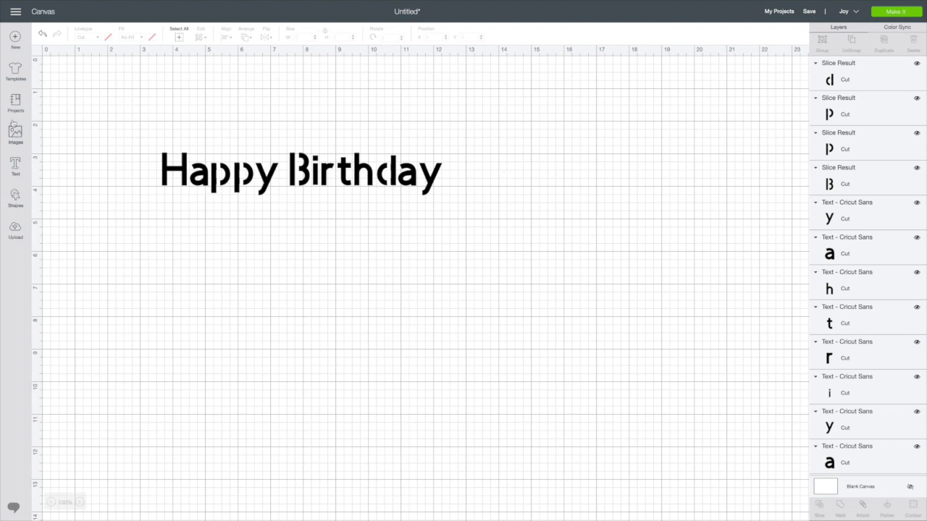
pyautogui.click(20, 197)
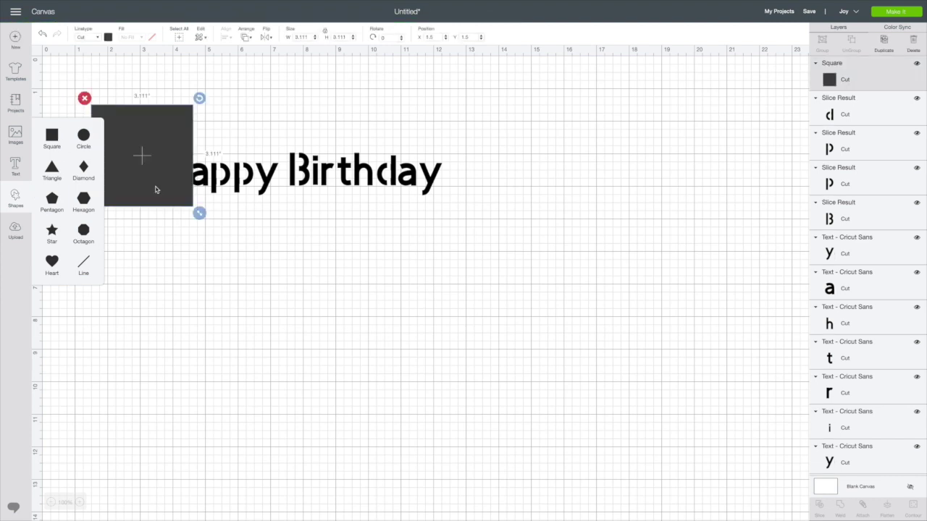
# - Squeeze a new square into a thin tall bar placed over the a of Happy
pyautogui.moveTo(155, 190); pyautogui.dragTo(200, 309)
pyautogui.click(129, 333)
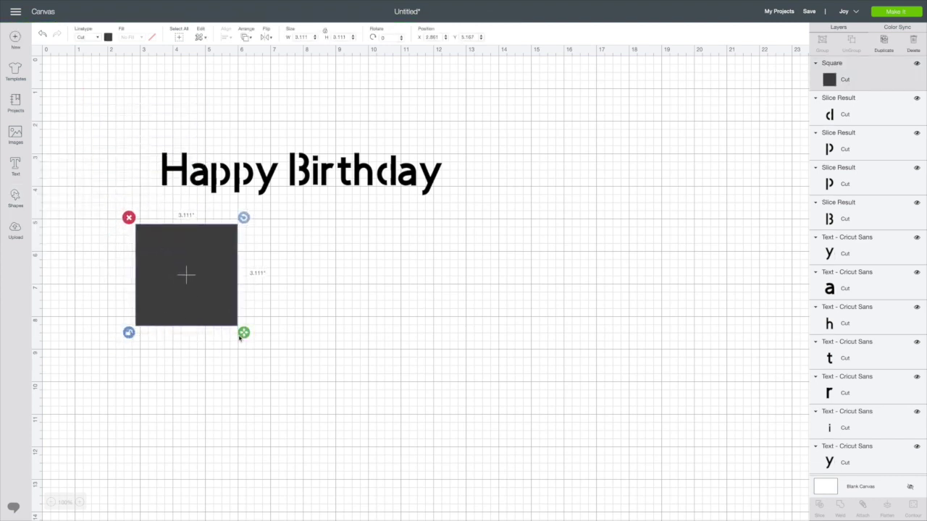
pyautogui.moveTo(244, 333); pyautogui.dragTo(150, 324)
pyautogui.moveTo(136, 258); pyautogui.dragTo(200, 195)
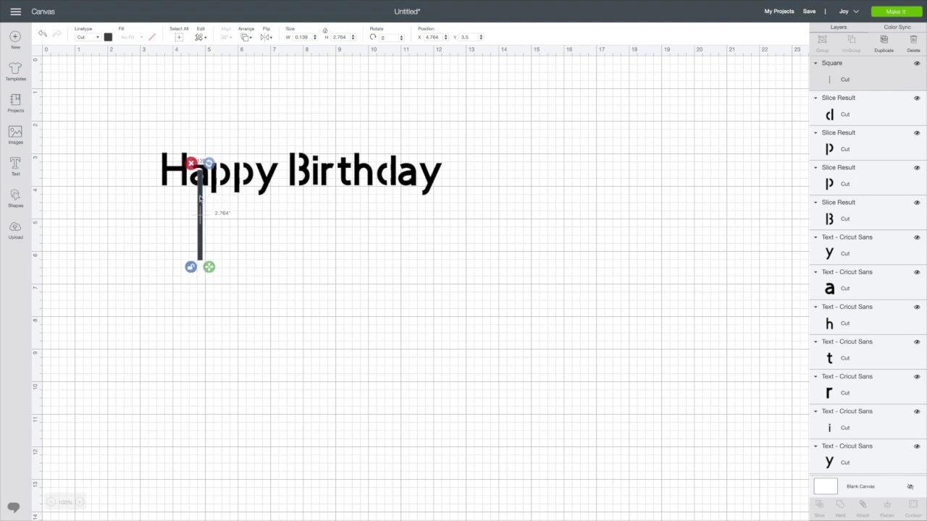
pyautogui.moveTo(200, 197); pyautogui.dragTo(204, 198)
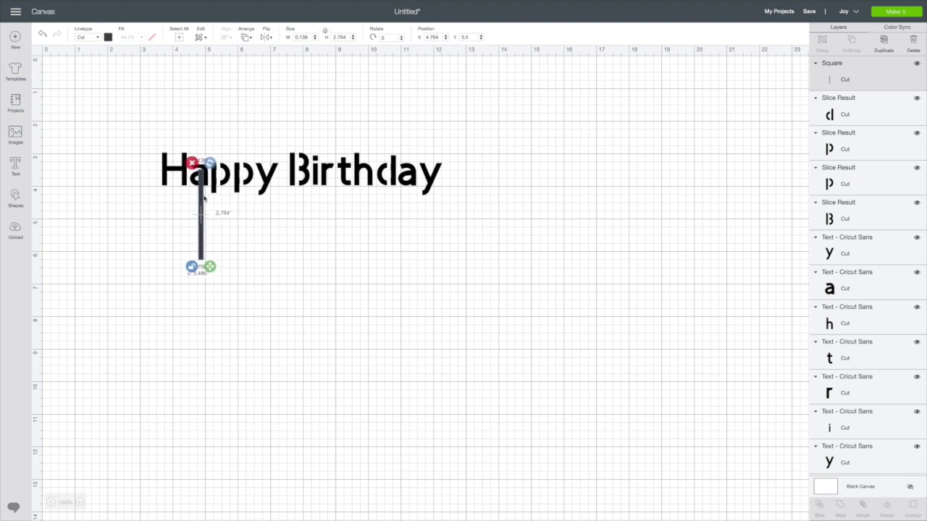
pyautogui.click(234, 201)
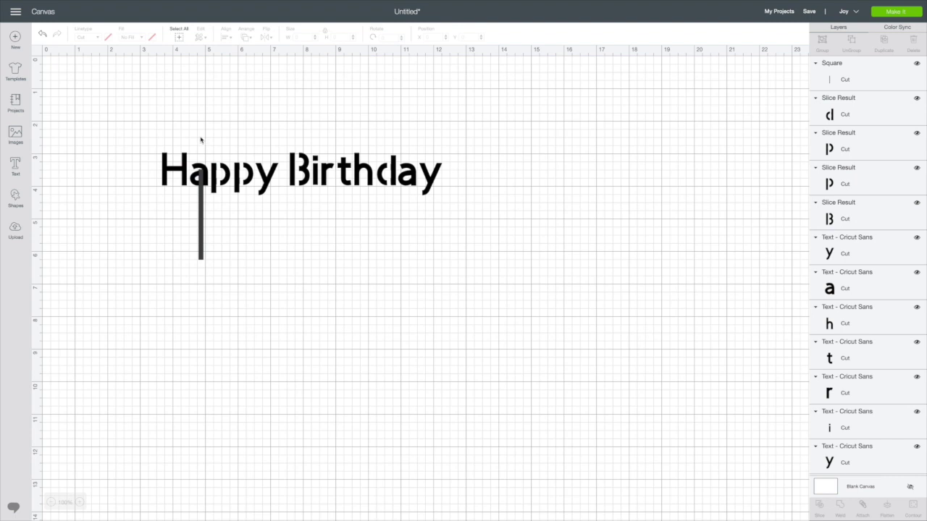
# - Slice the bar through the a of Happy and delete the leftover bar pieces
pyautogui.click(209, 225)
pyautogui.rightClick(202, 177)
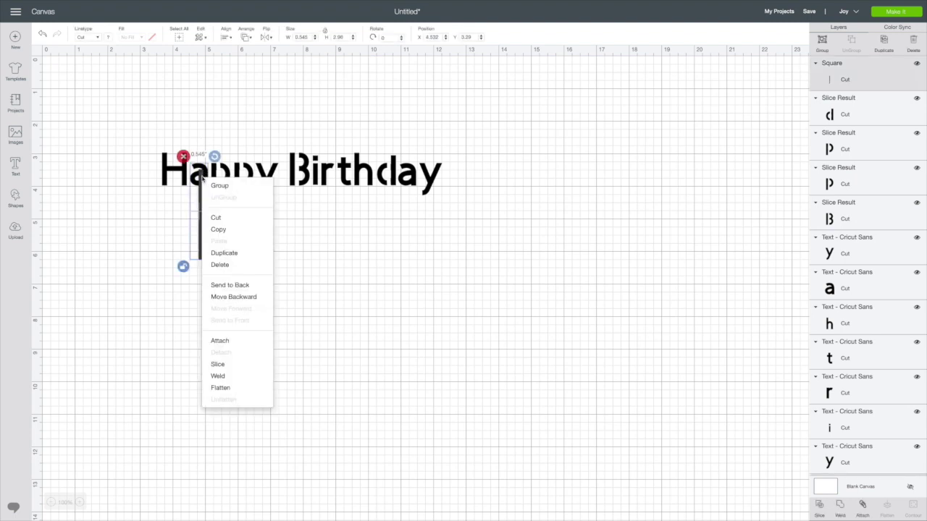
pyautogui.click(233, 364)
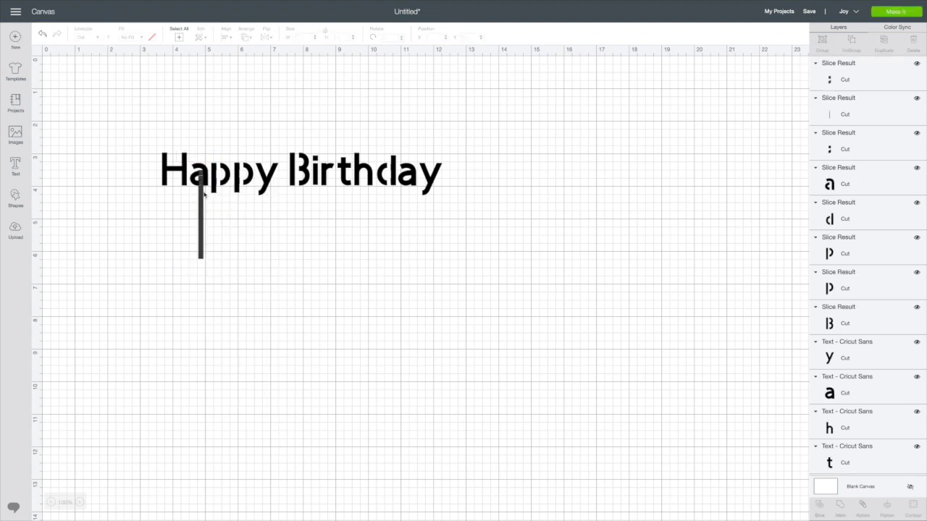
pyautogui.click(202, 185)
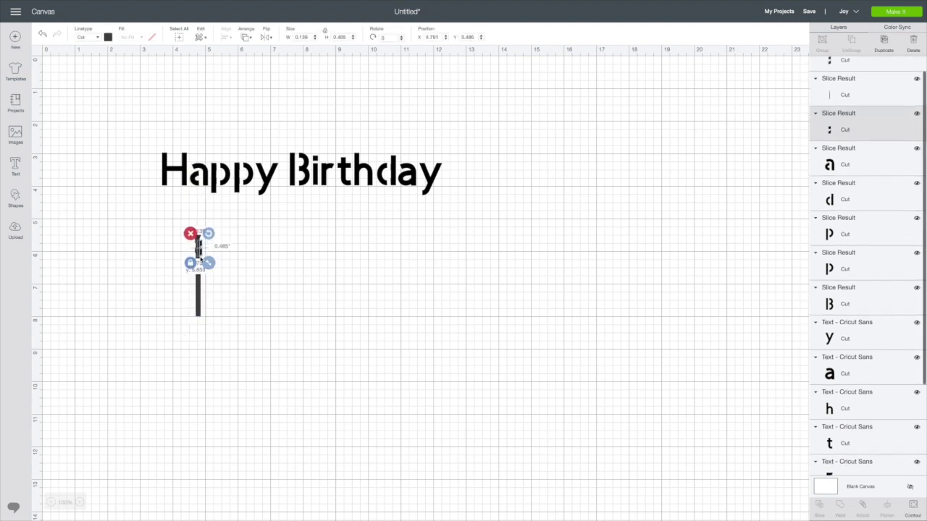
pyautogui.moveTo(177, 217); pyautogui.dragTo(219, 354)
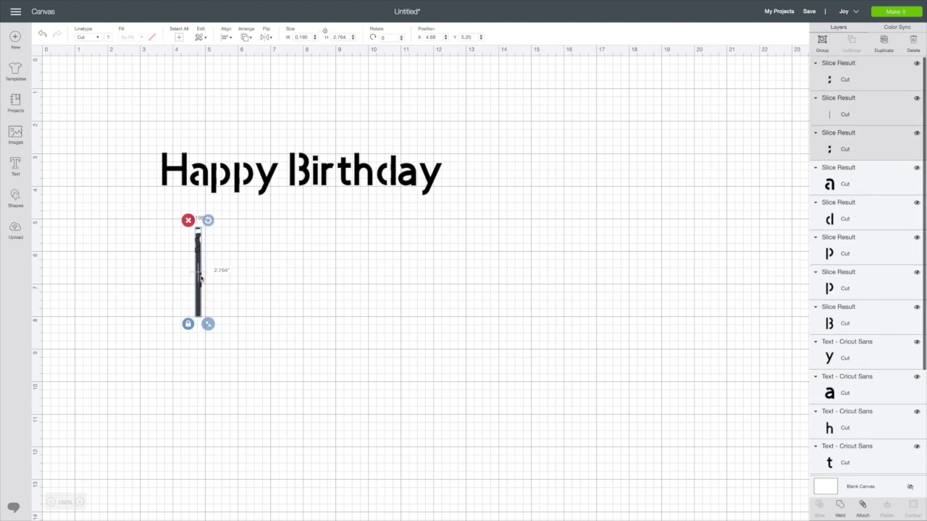
pyautogui.rightClick(202, 279)
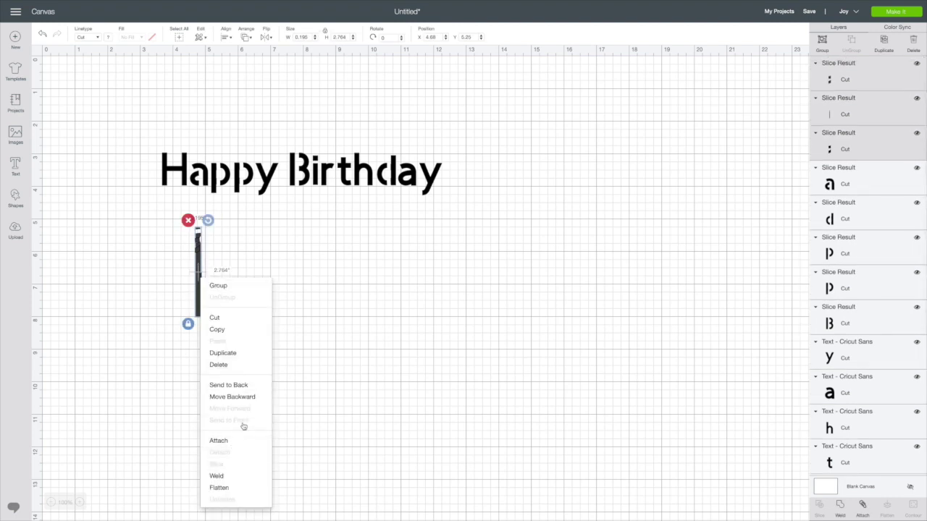
pyautogui.click(187, 220)
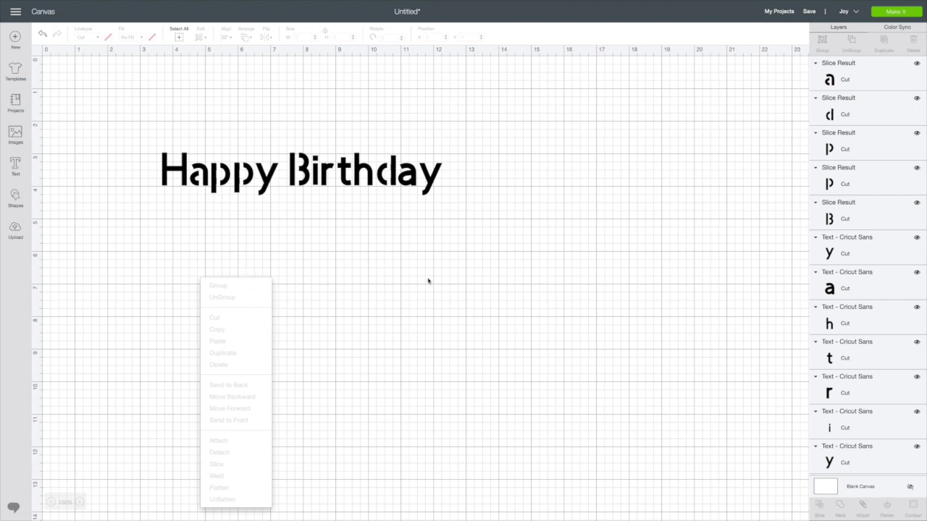
# - Replace the solid a of Birthday with a duplicate of the gapped a
pyautogui.click(192, 185)
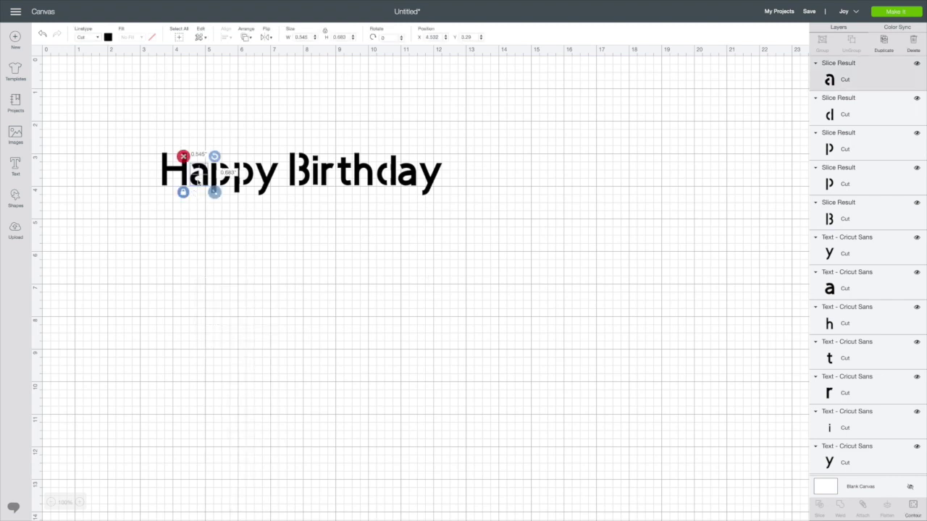
pyautogui.rightClick(198, 184)
pyautogui.click(232, 256)
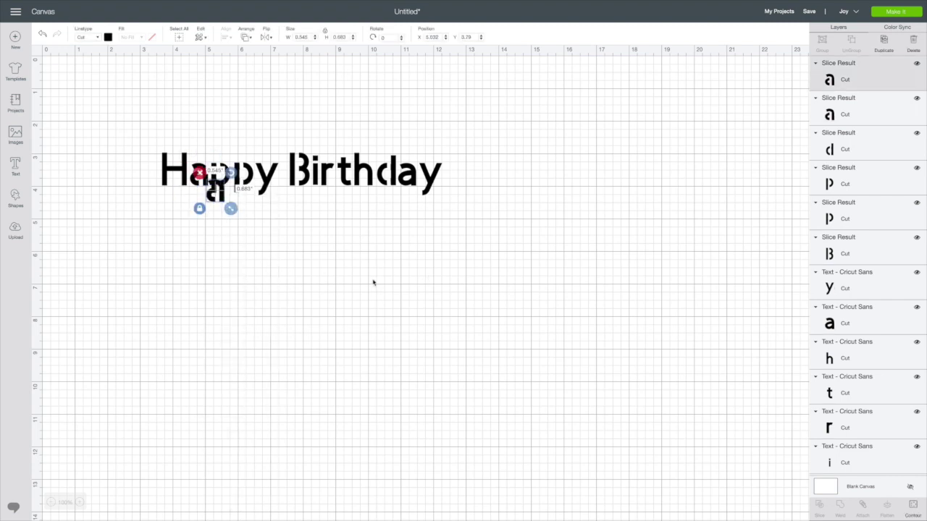
pyautogui.click(382, 275)
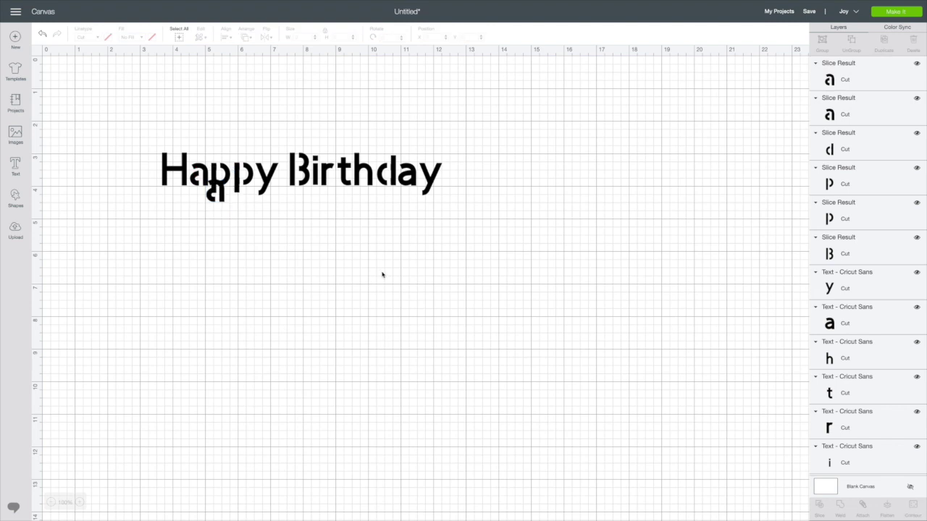
pyautogui.click(413, 179)
pyautogui.click(394, 155)
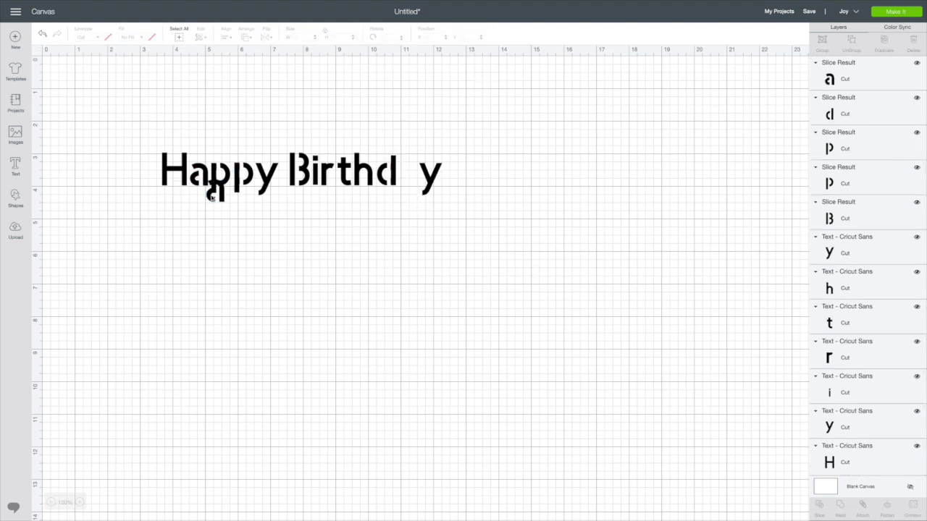
pyautogui.moveTo(221, 199); pyautogui.dragTo(414, 178)
pyautogui.click(491, 256)
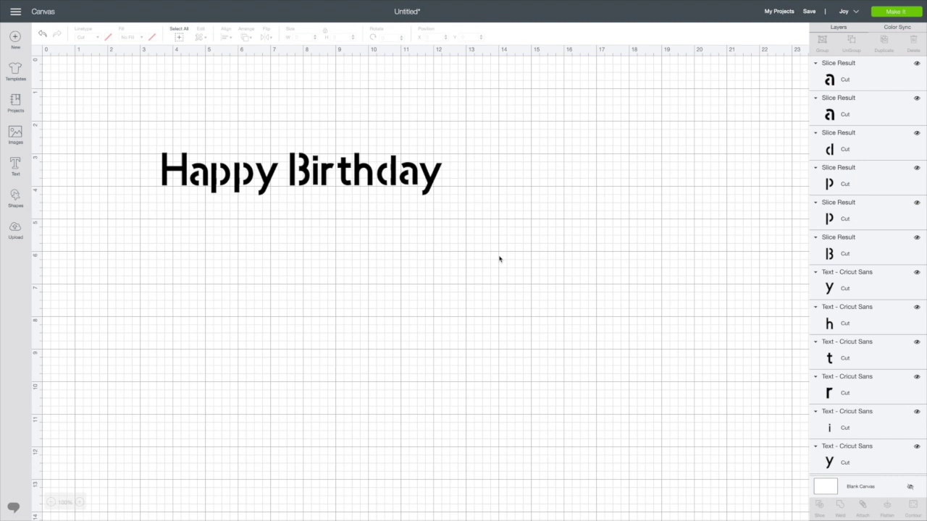
# - Move Birthday below Happy and group each word's letters together
pyautogui.moveTo(284, 145); pyautogui.dragTo(476, 196)
pyautogui.moveTo(418, 188); pyautogui.dragTo(275, 233)
pyautogui.click(822, 49)
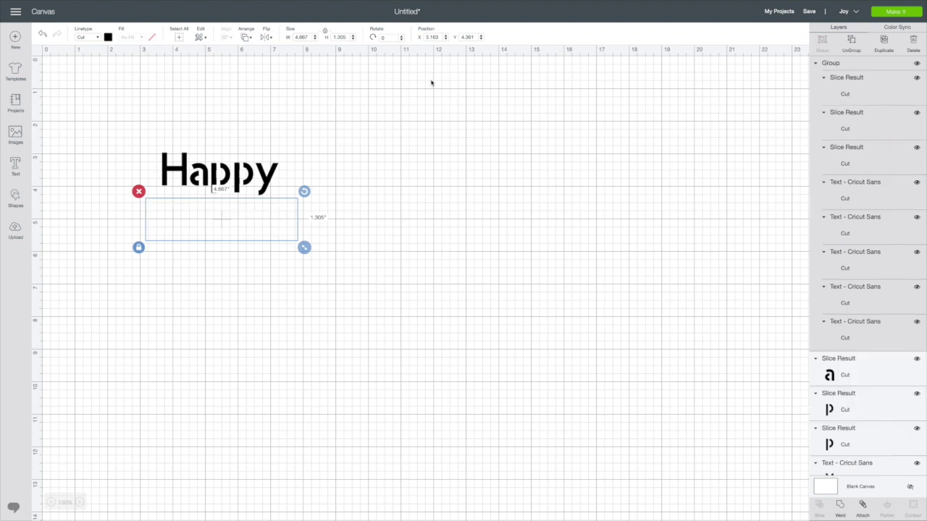
pyautogui.moveTo(154, 144); pyautogui.dragTo(291, 197)
pyautogui.click(824, 41)
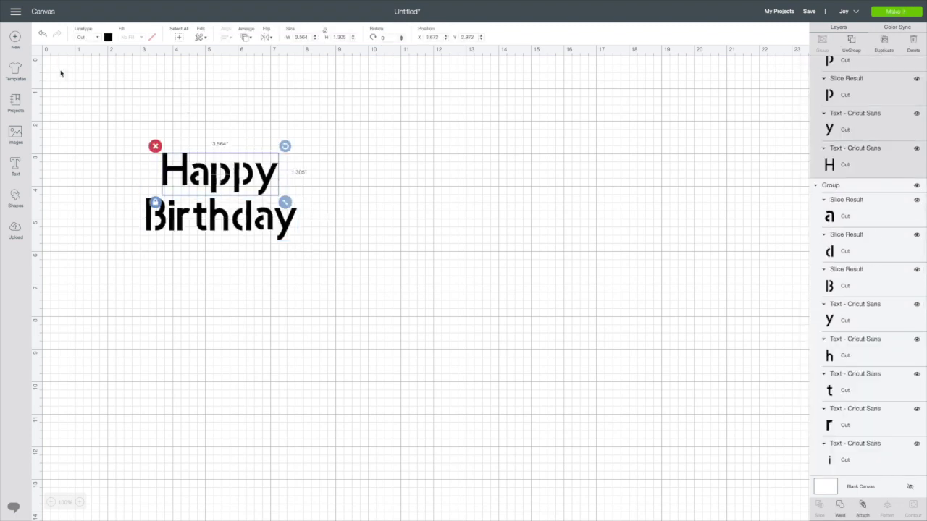
# - Center Happy horizontally over Birthday and weld both words into one shape
pyautogui.moveTo(106, 114); pyautogui.dragTo(350, 277)
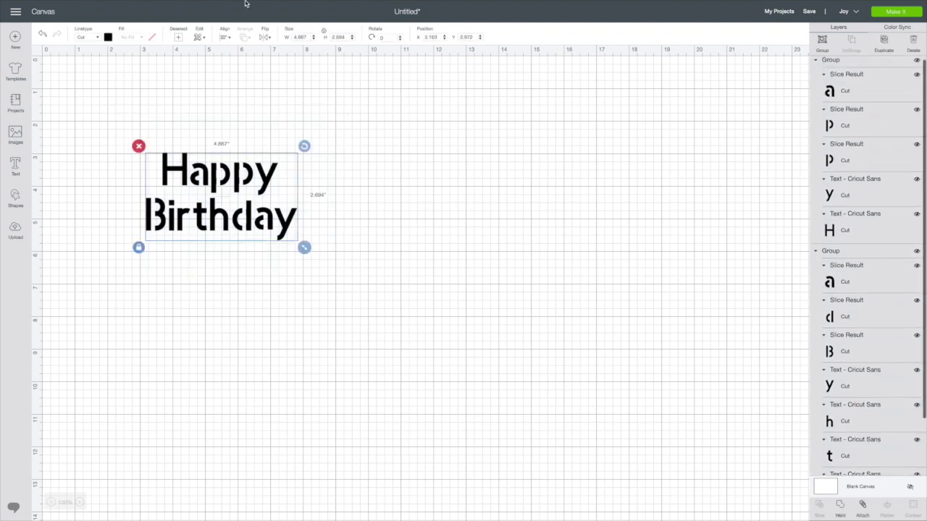
pyautogui.click(225, 37)
pyautogui.click(255, 76)
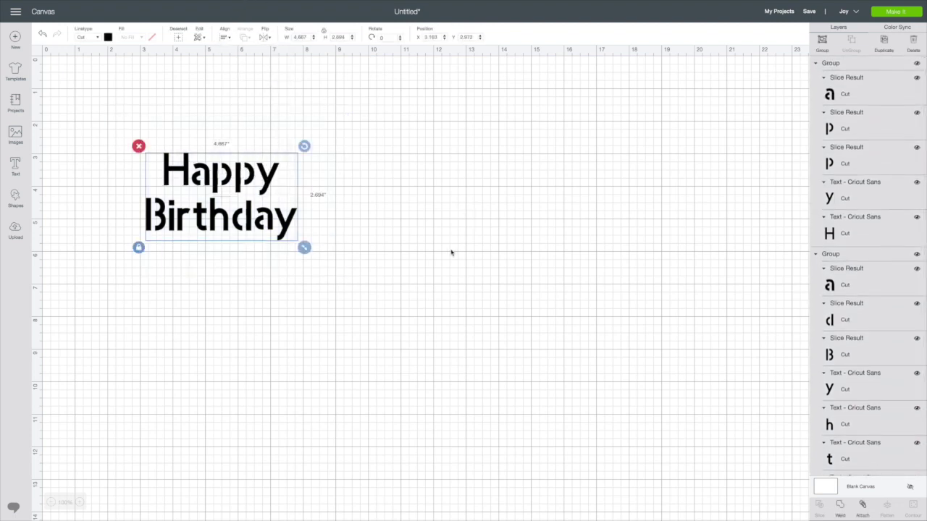
pyautogui.rightClick(287, 228)
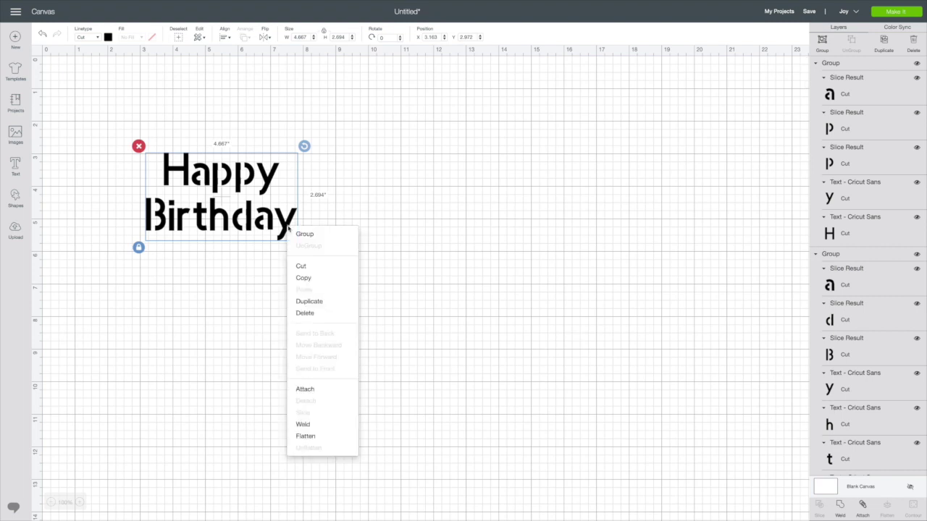
pyautogui.click(321, 423)
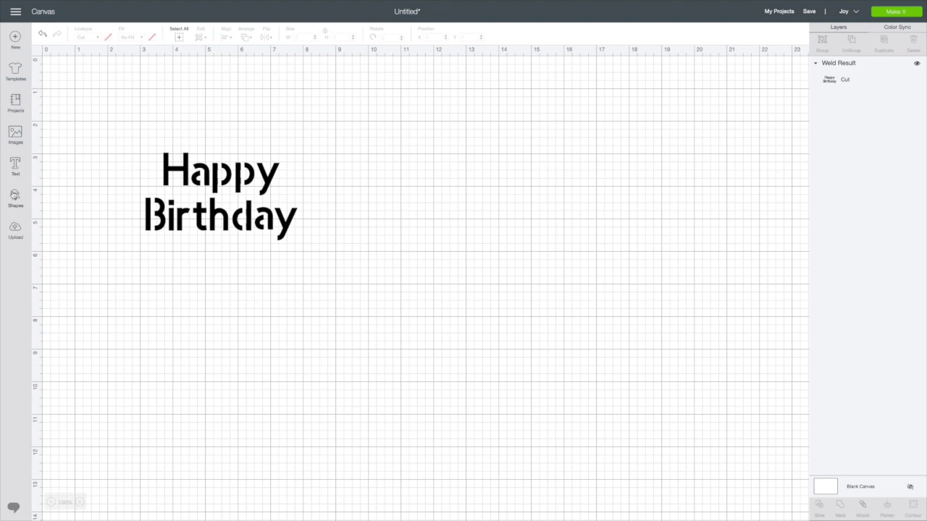
pyautogui.click(14, 198)
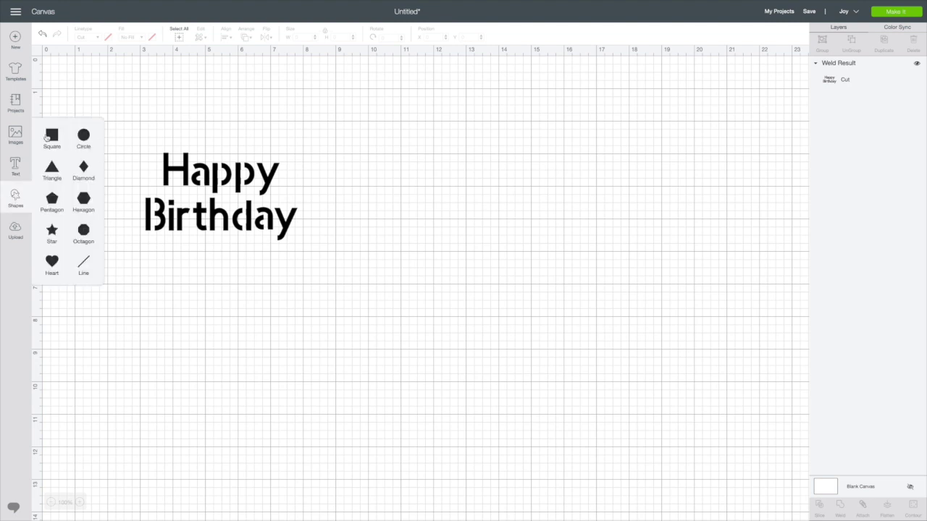
# - Add a white square enlarged to about 6.2 inches and send it behind the text
pyautogui.click(47, 137)
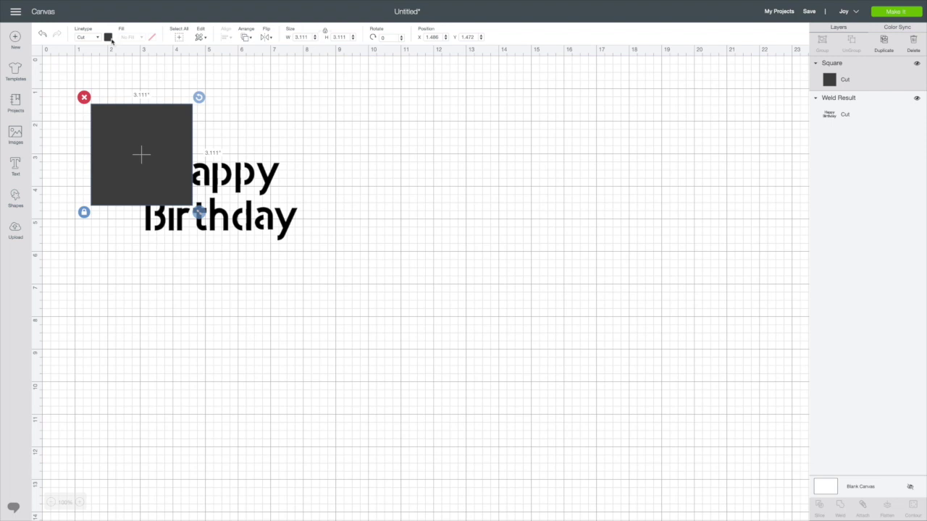
pyautogui.click(108, 38)
pyautogui.click(118, 119)
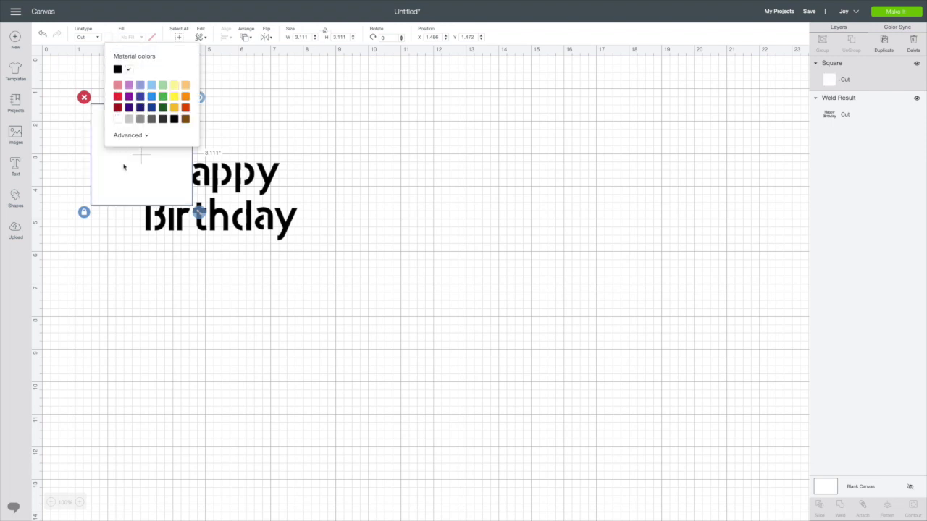
pyautogui.moveTo(123, 167); pyautogui.dragTo(151, 191)
pyautogui.moveTo(228, 236); pyautogui.dragTo(327, 338)
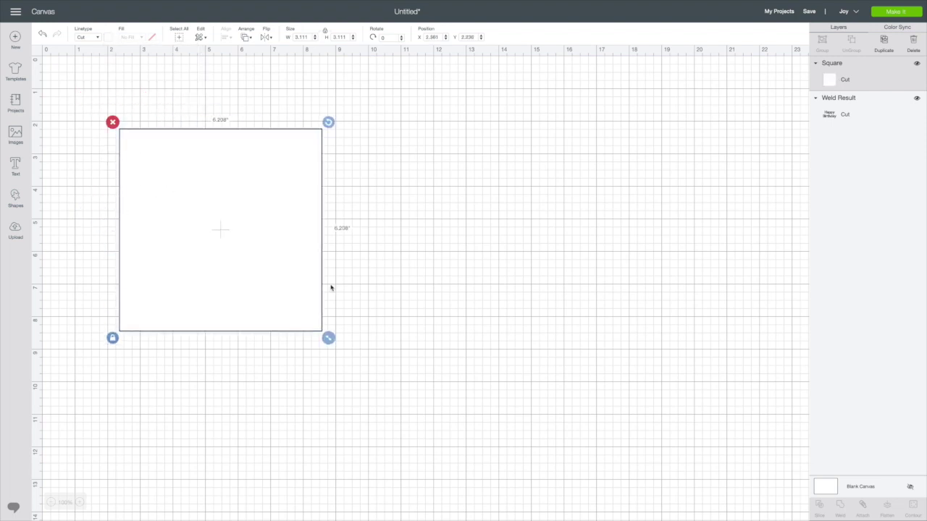
pyautogui.rightClick(245, 229)
pyautogui.click(288, 336)
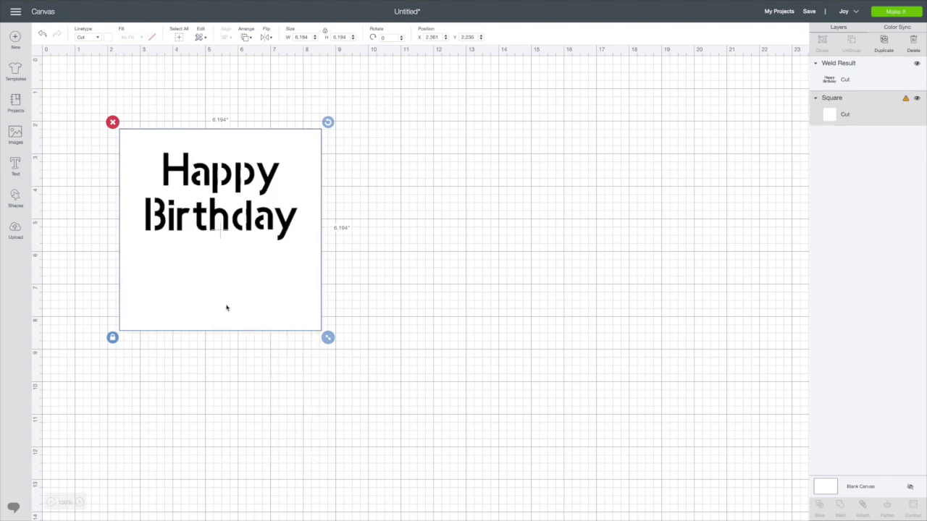
pyautogui.moveTo(226, 308); pyautogui.dragTo(223, 283)
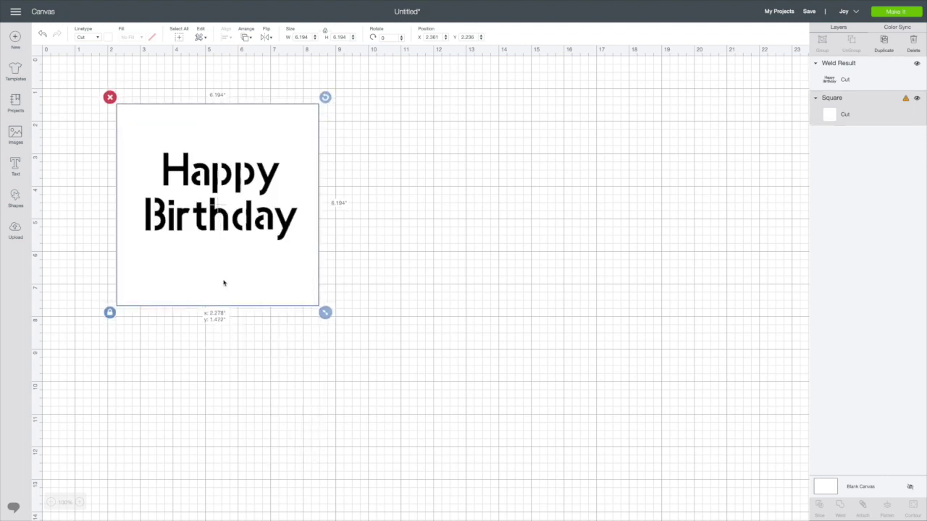
# - Slice the welded Happy Birthday text out of the white square
pyautogui.click(442, 257)
pyautogui.moveTo(92, 83)
pyautogui.mouseDown()
pyautogui.moveTo(283, 145)
pyautogui.moveTo(341, 326)
pyautogui.mouseUp()
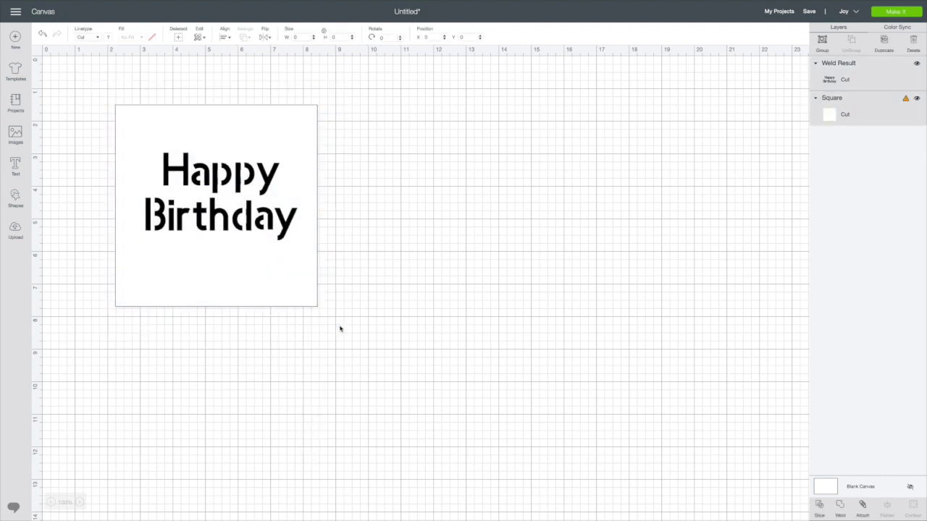
pyautogui.rightClick(265, 261)
pyautogui.click(311, 448)
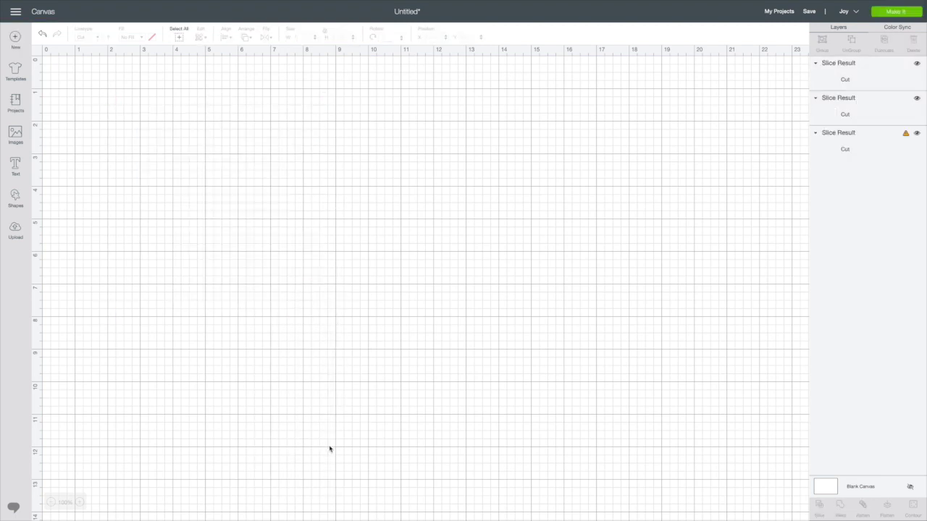
# - Set the solid and outline lettering pieces aside to the right and add a new square
pyautogui.moveTo(252, 225); pyautogui.dragTo(538, 239)
pyautogui.moveTo(253, 222); pyautogui.dragTo(525, 251)
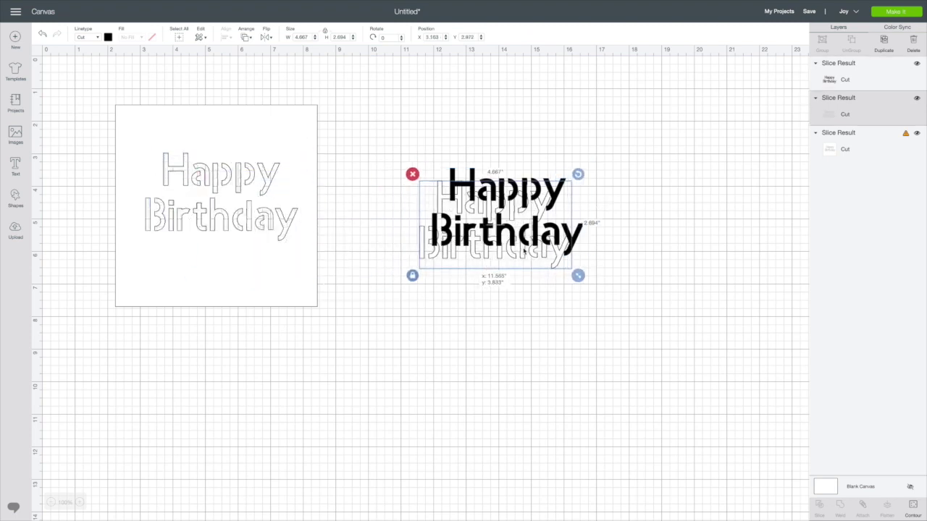
pyautogui.click(16, 199)
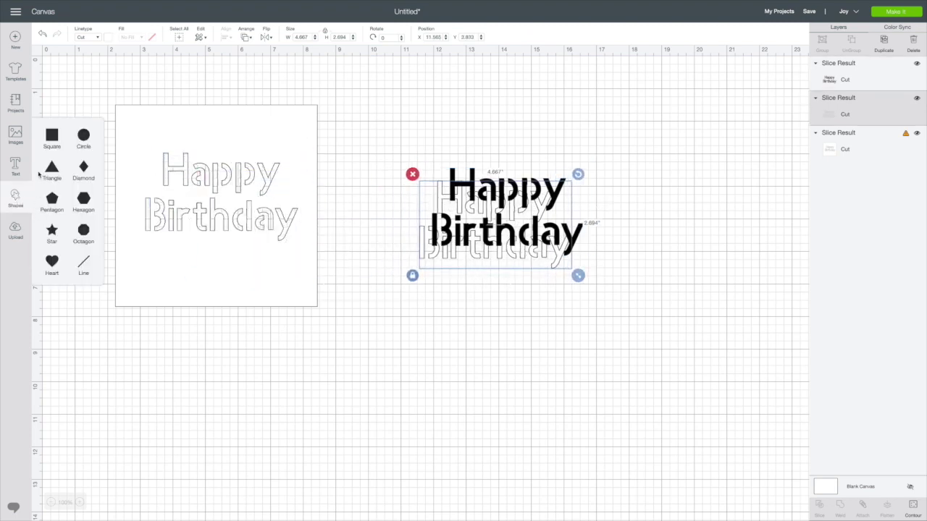
pyautogui.click(52, 137)
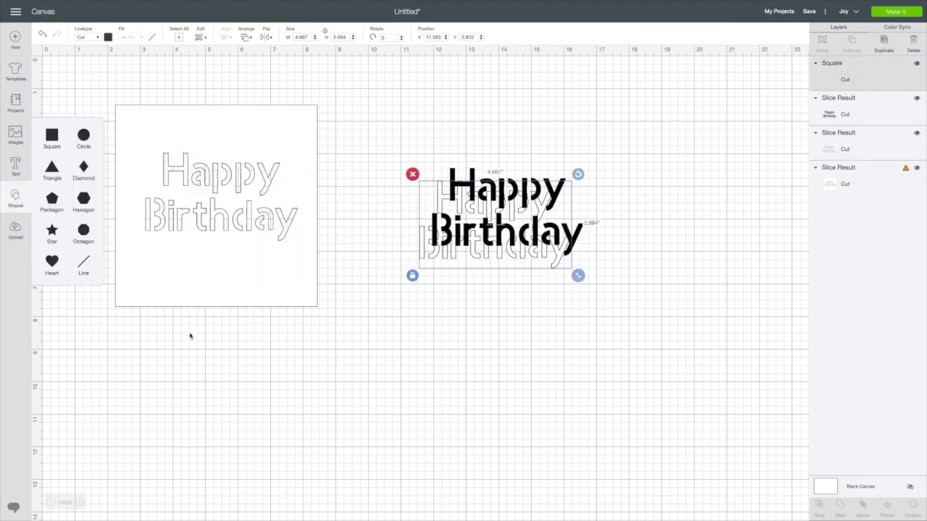
pyautogui.moveTo(181, 182); pyautogui.dragTo(200, 206)
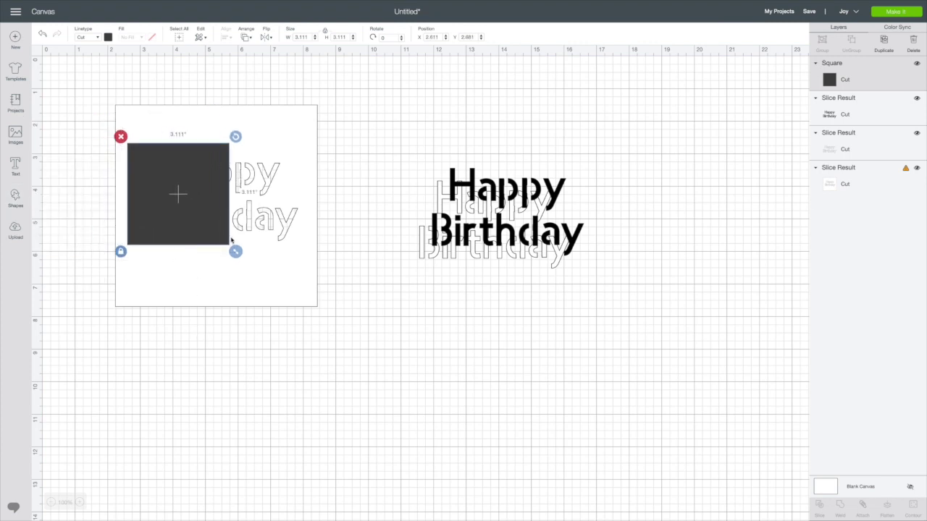
# - Stretch the square to 5.458 by 3.278 inches and send it behind the white stencil
pyautogui.click(120, 252)
pyautogui.moveTo(235, 253); pyautogui.dragTo(313, 258)
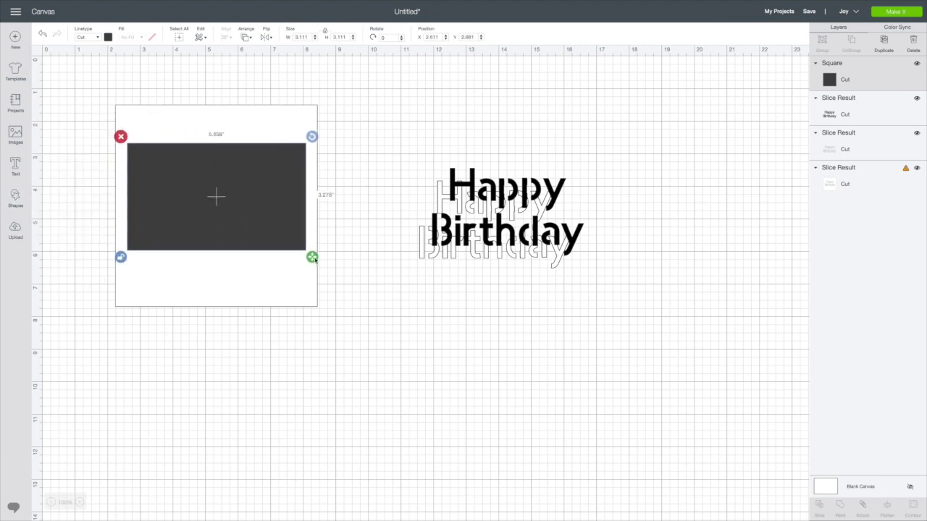
pyautogui.rightClick(227, 214)
pyautogui.click(268, 320)
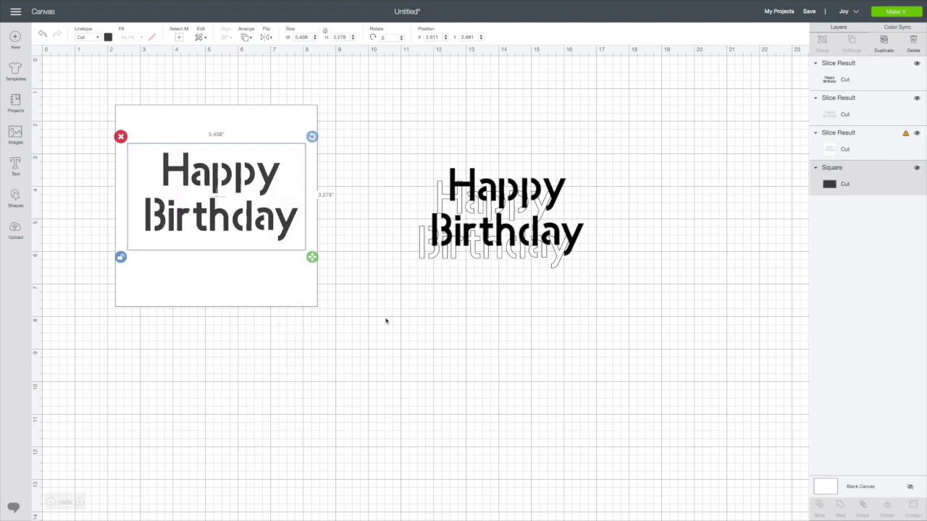
pyautogui.click(399, 318)
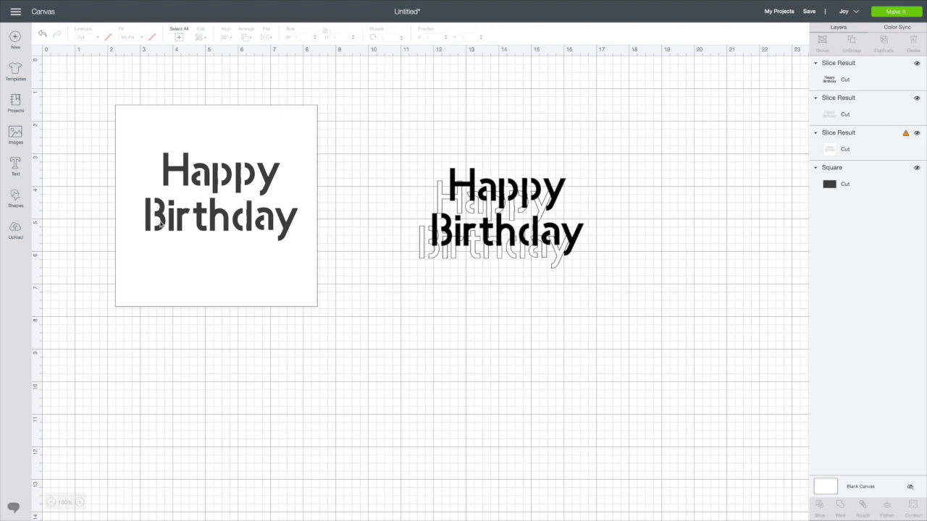
pyautogui.moveTo(161, 226); pyautogui.dragTo(158, 227)
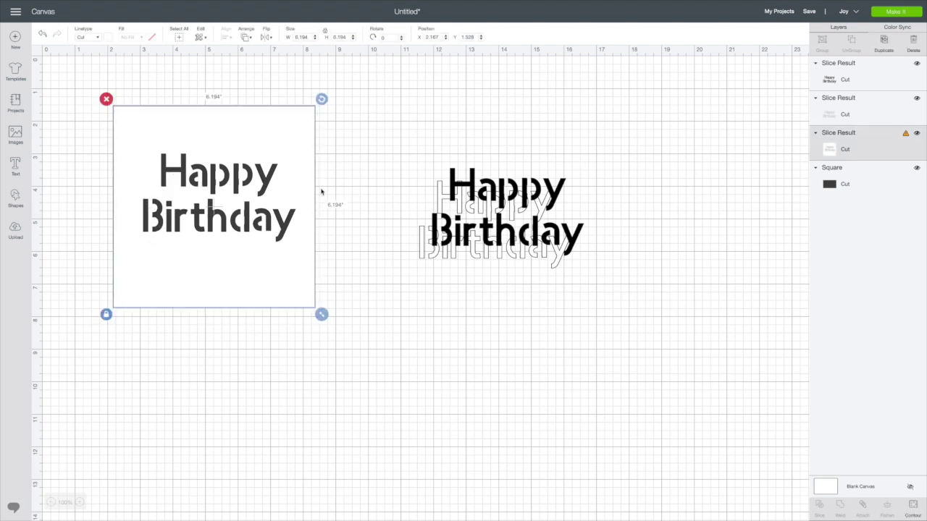
# - Delete the leftover lettering pieces set aside on the right of the canvas
pyautogui.click(359, 230)
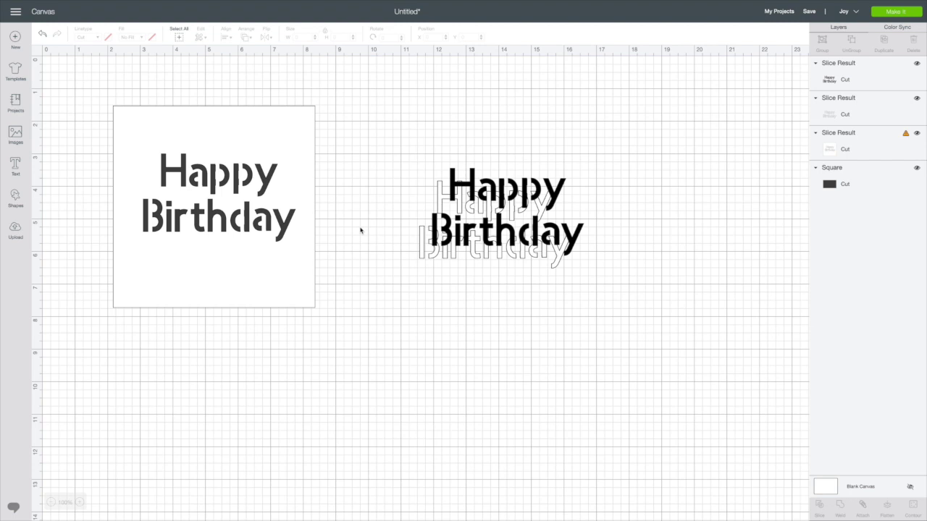
pyautogui.moveTo(408, 152); pyautogui.dragTo(631, 307)
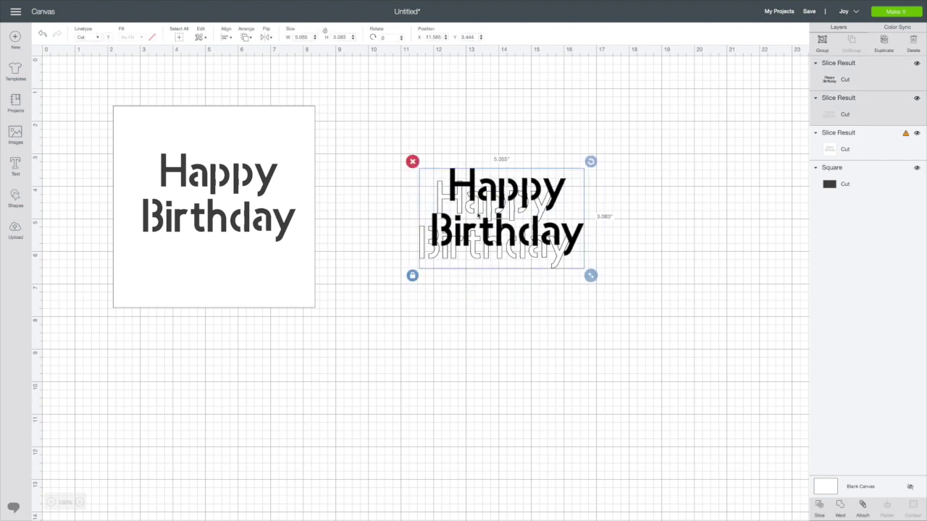
pyautogui.click(412, 161)
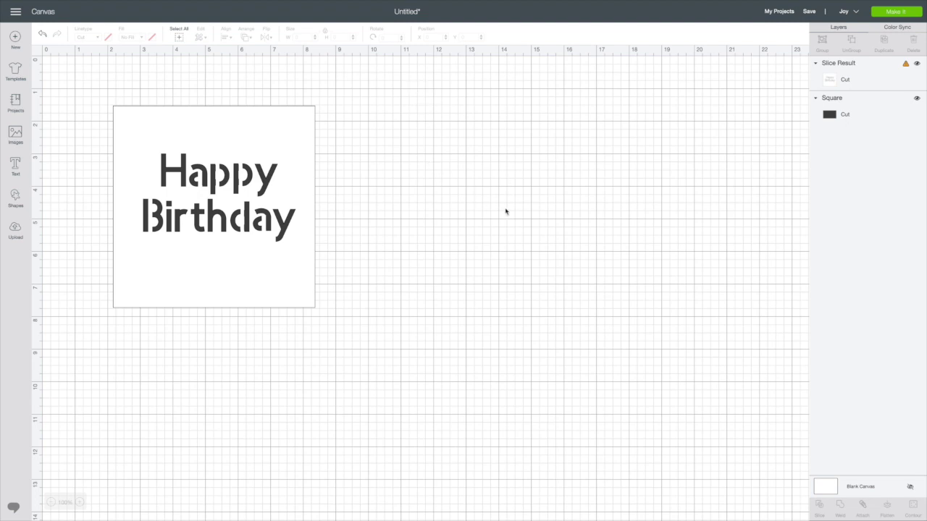
pyautogui.click(230, 297)
pyautogui.click(472, 240)
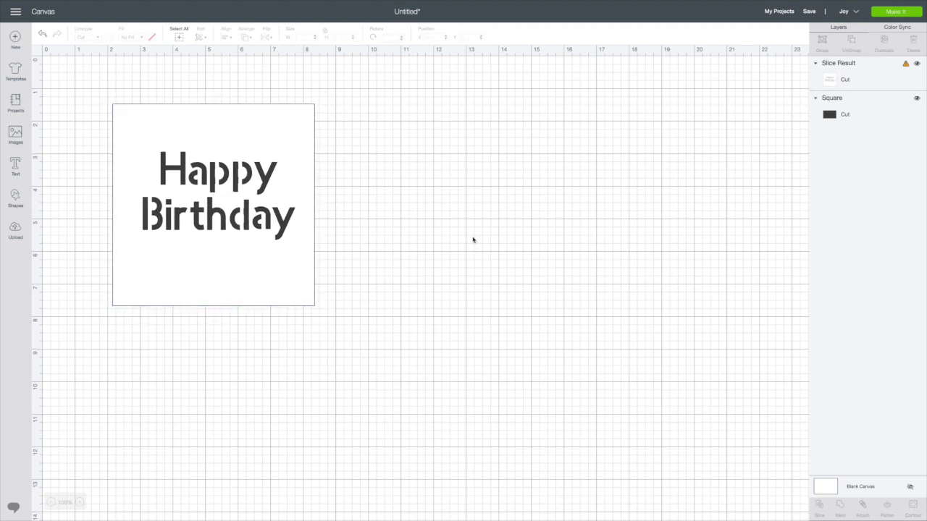